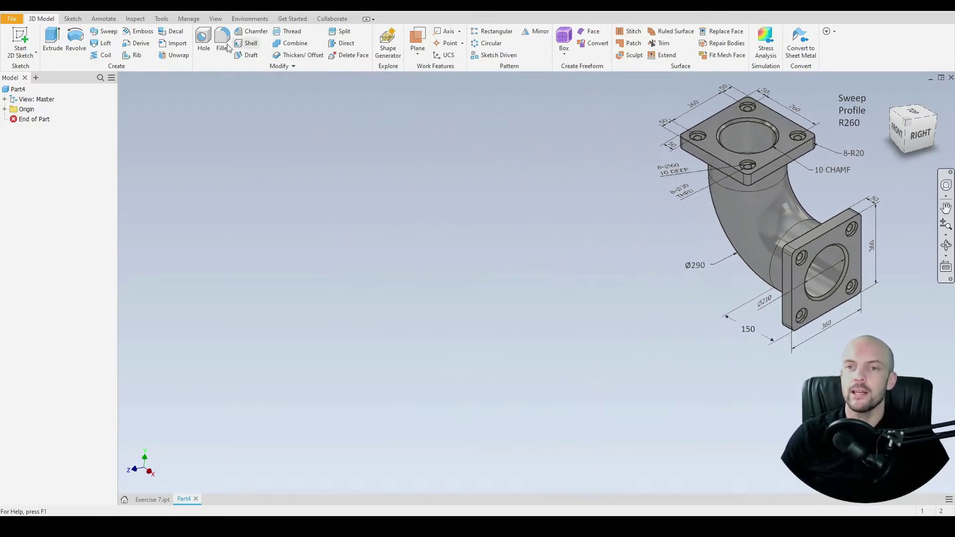
- Start a sketch on the XY plane and draw a 150 mm horizontal line from the origin in the negative X direction
click(20, 39)
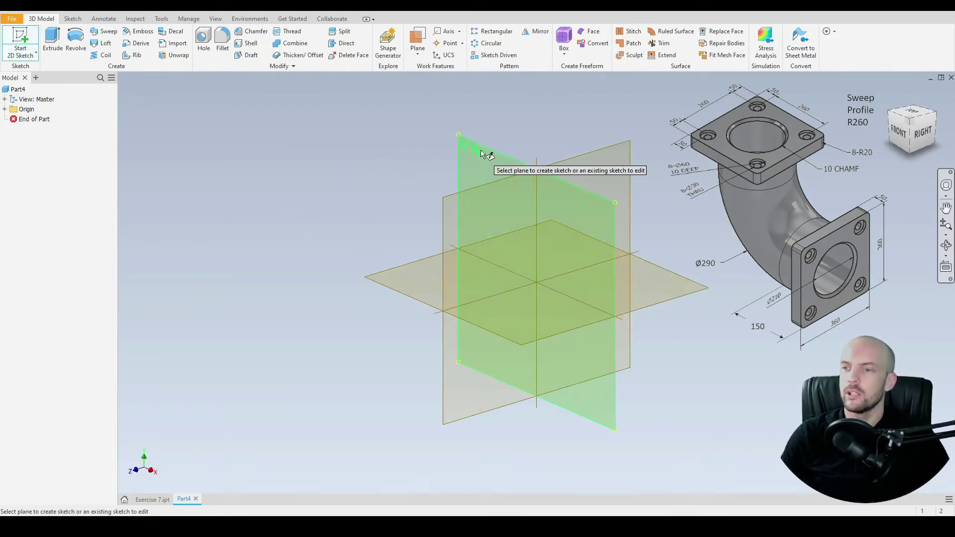
click(483, 157)
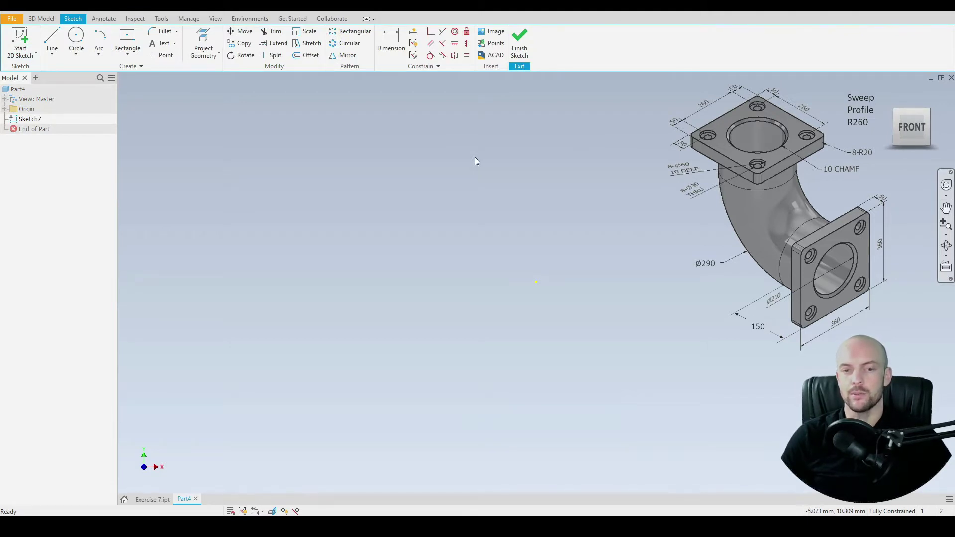
click(52, 40)
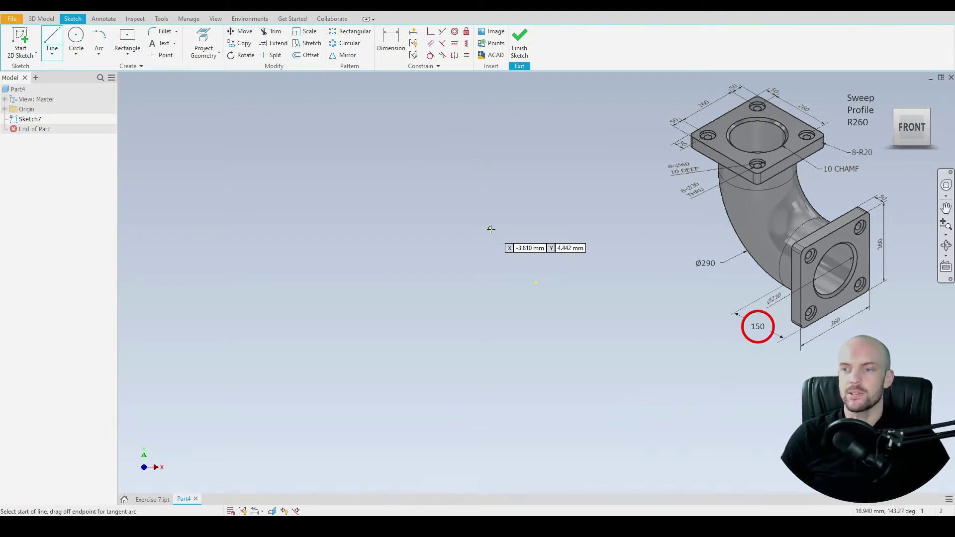
click(536, 283)
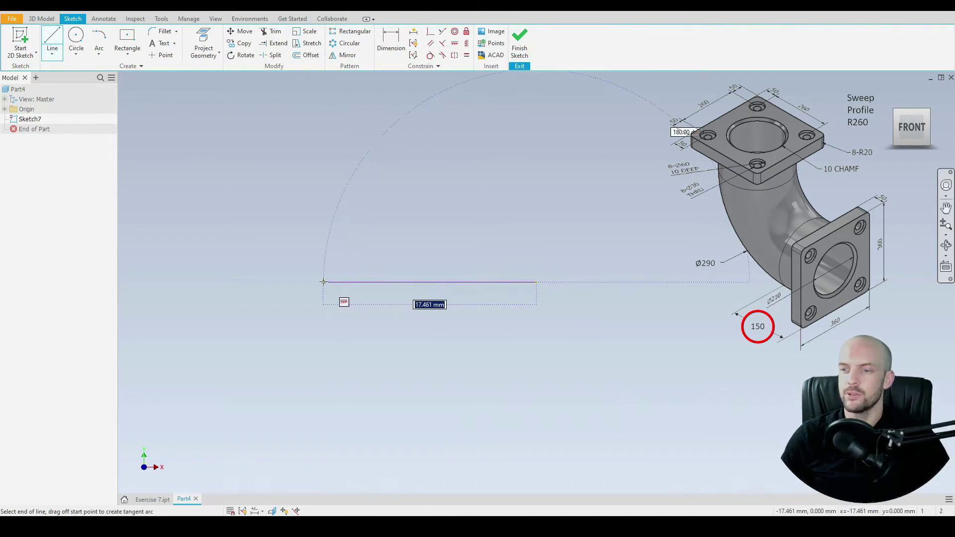
text(150)
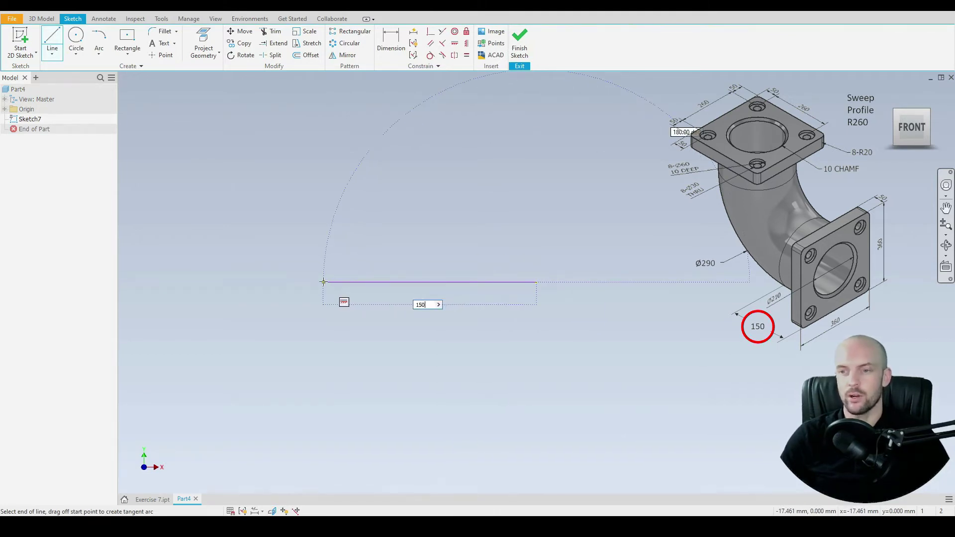
key(Return)
scroll(394, 291, down, 6)
middle_drag(249, 240, 454, 236)
right_click(315, 175)
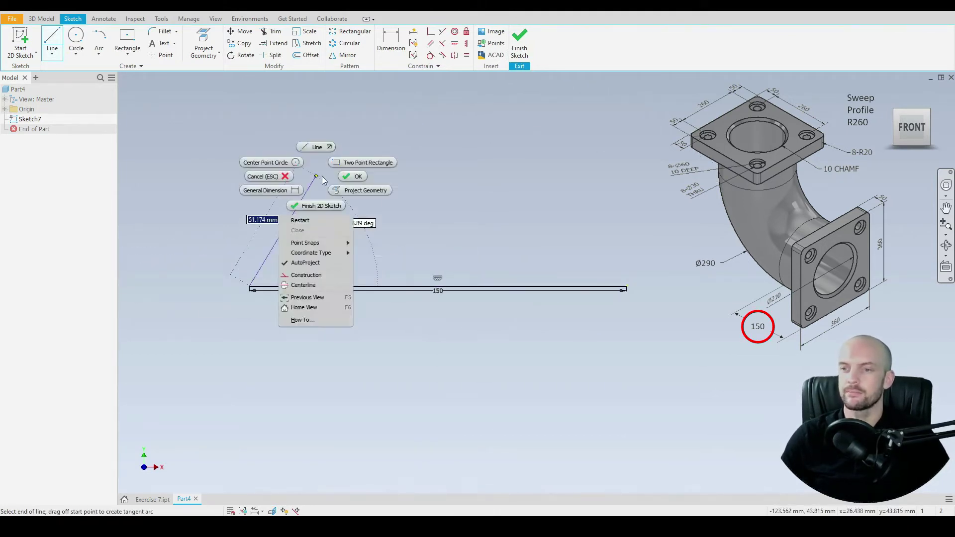
click(346, 176)
- Add a tangent arc of radius 260 mm and 90 degrees at the line's free end, curving upward
click(102, 57)
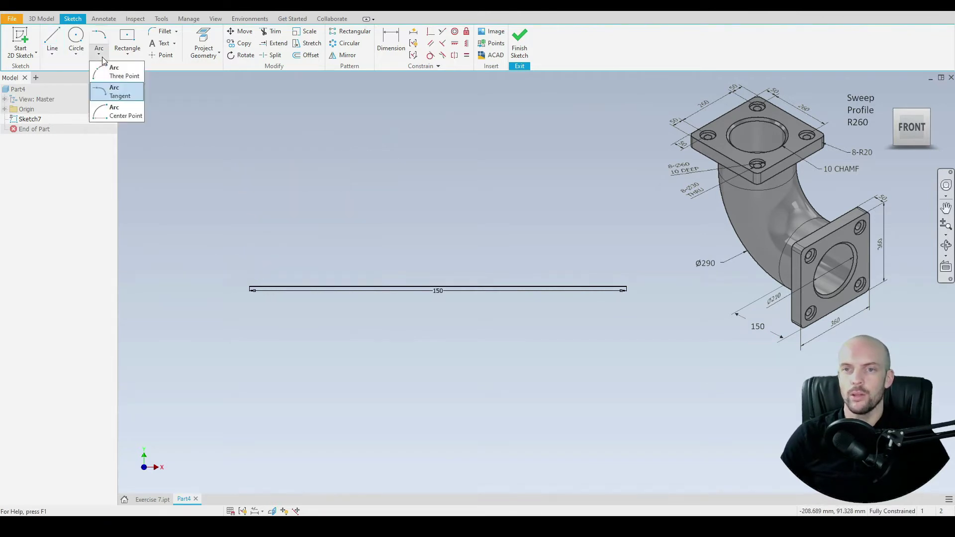
click(119, 92)
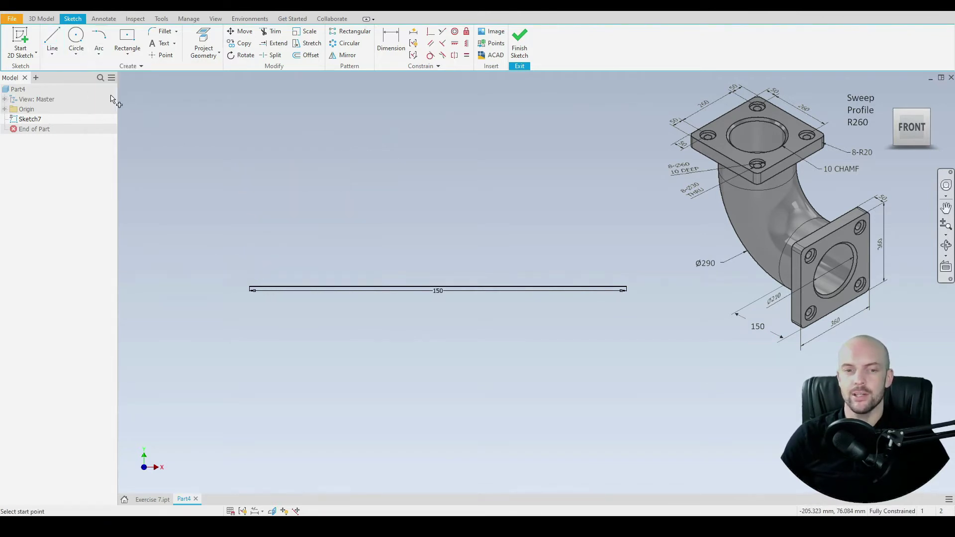
click(249, 288)
scroll(263, 223, down, 3)
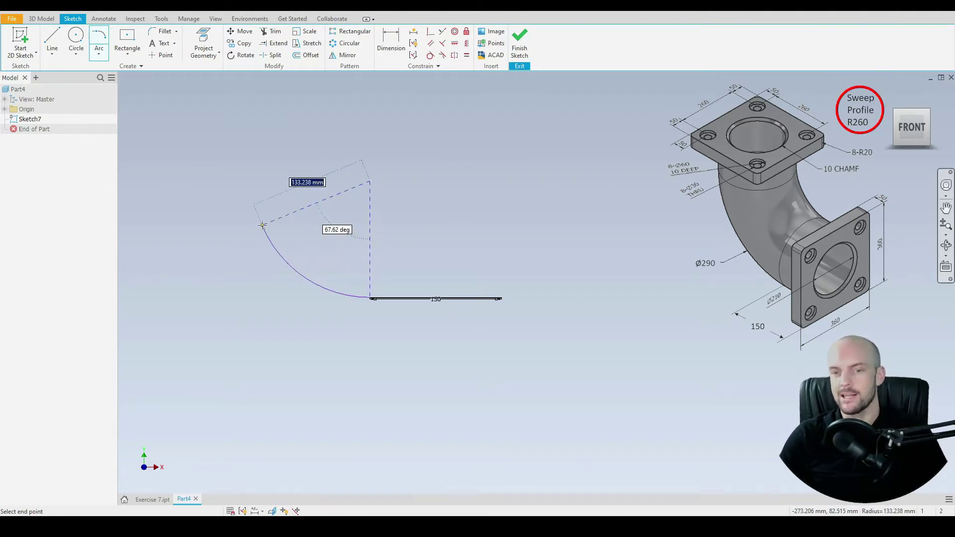
text(260)
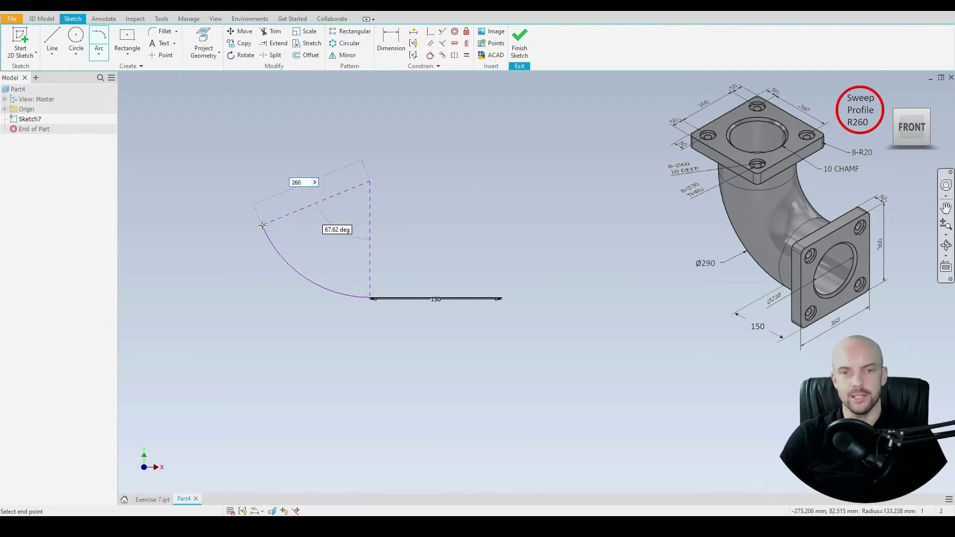
key(Tab)
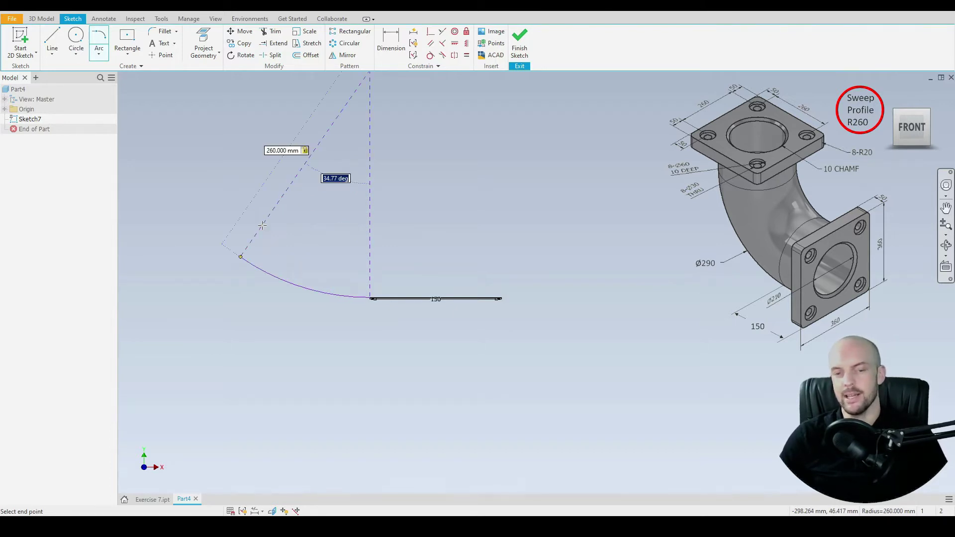
text(90)
key(Return)
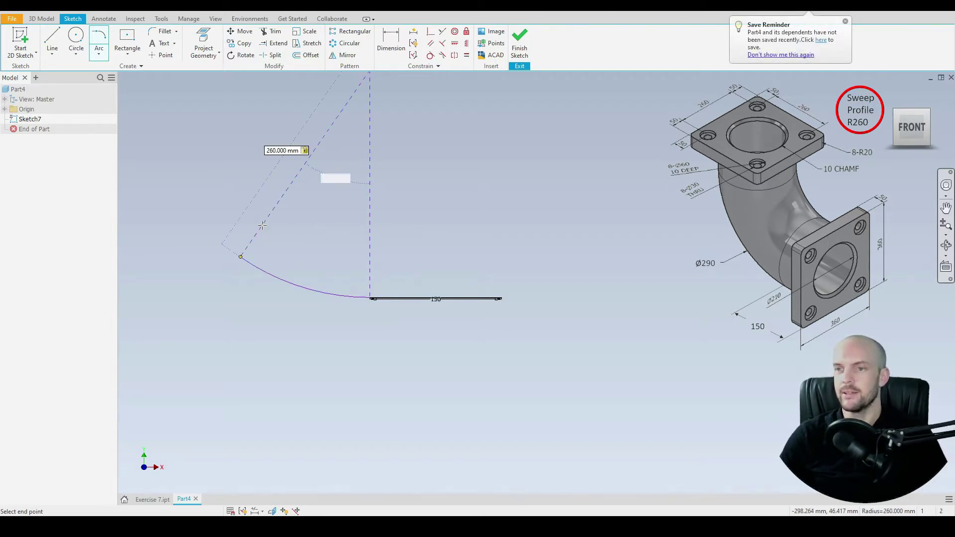
middle_drag(378, 123, 401, 243)
right_click(458, 212)
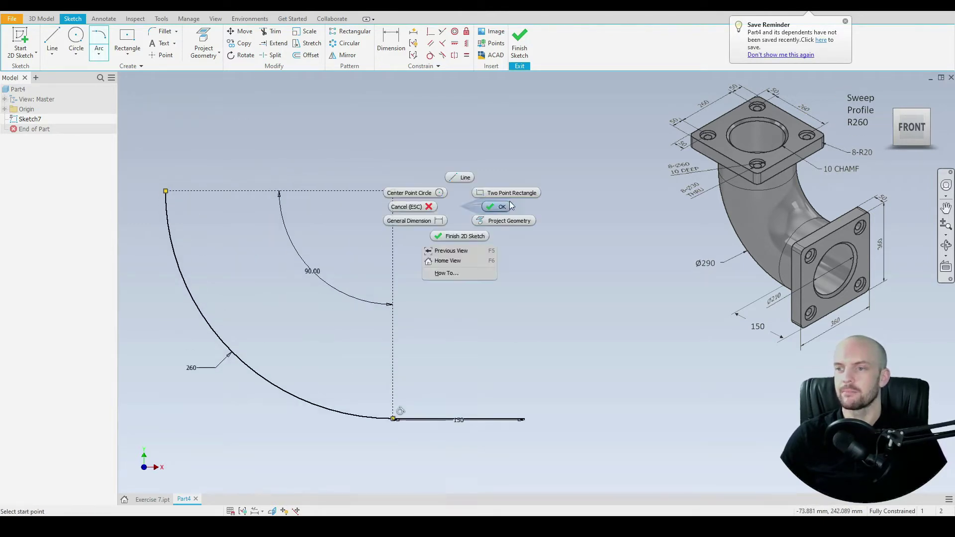
click(510, 206)
- Draw a 150 mm vertical line upward from the arc's upper end and finish the path sketch
middle_drag(170, 164, 333, 168)
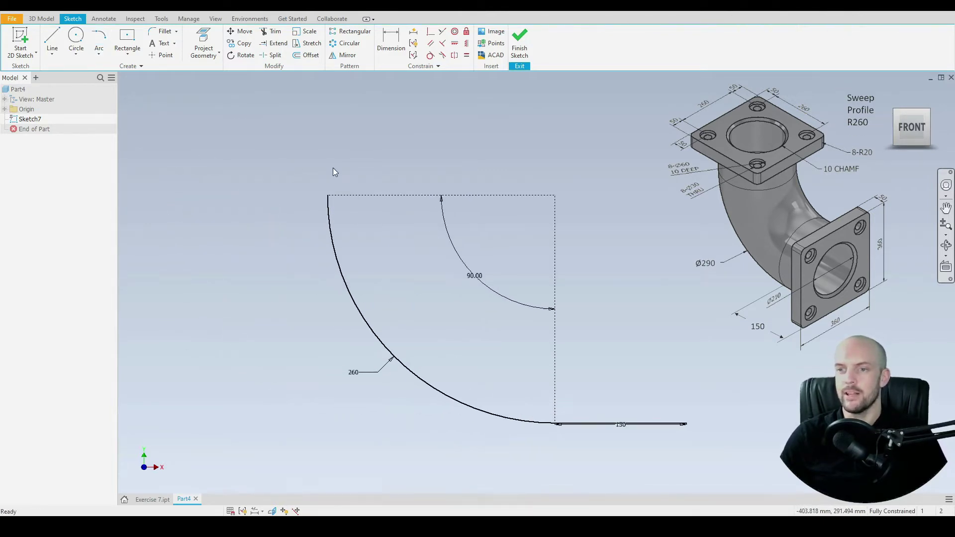
key(l)
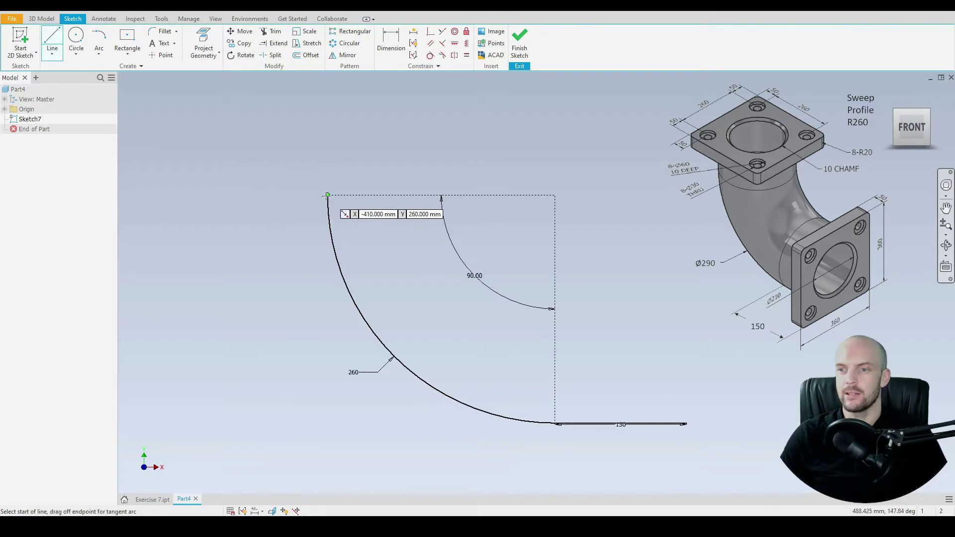
click(327, 195)
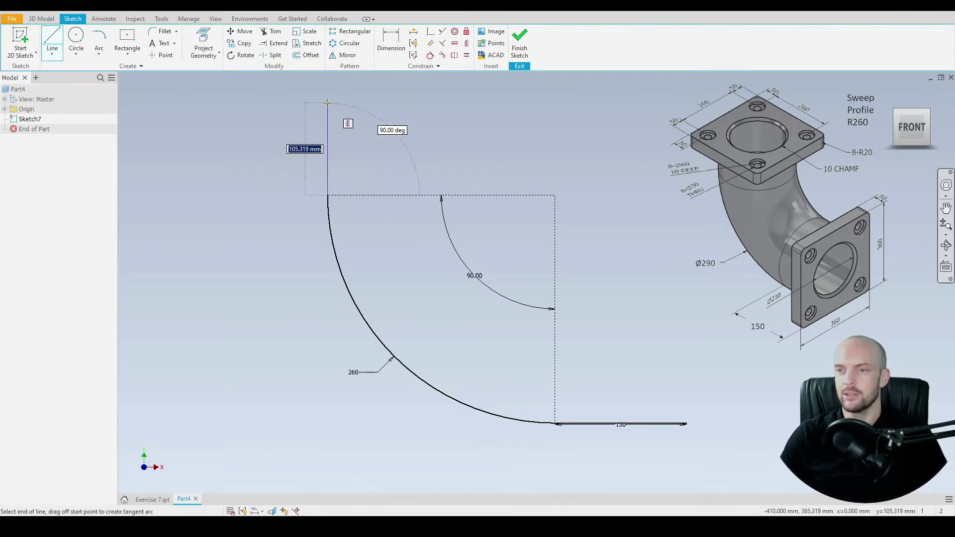
text(150)
key(Return)
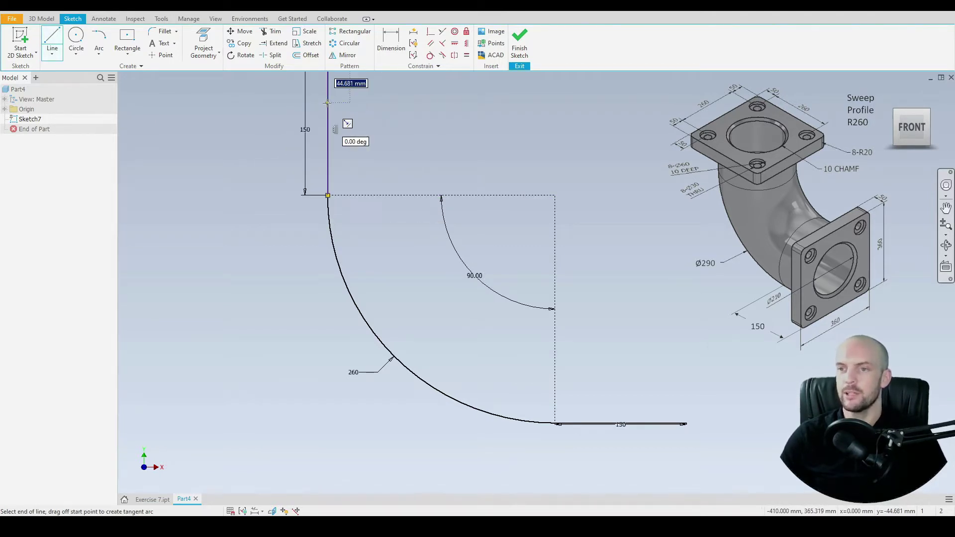
scroll(242, 229, down, 3)
right_click(396, 151)
click(430, 146)
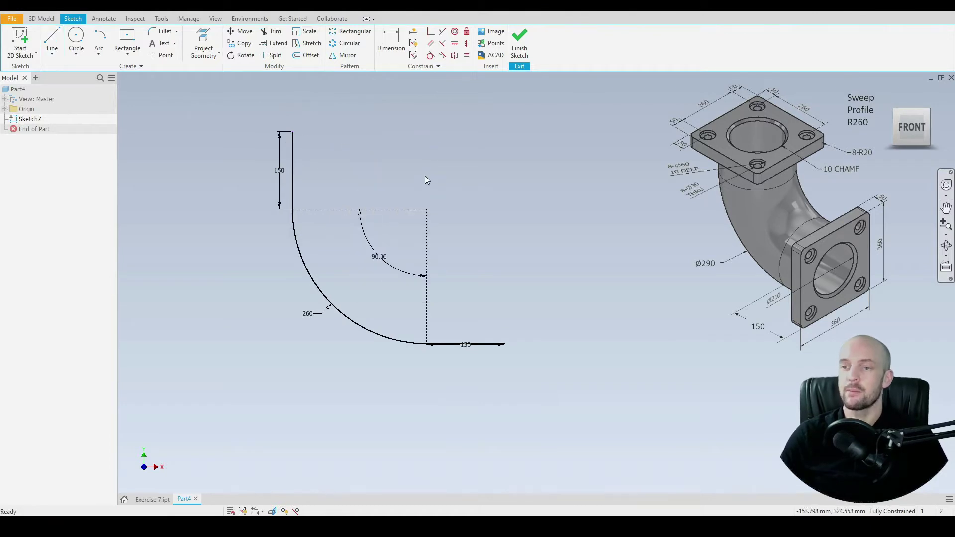
click(519, 43)
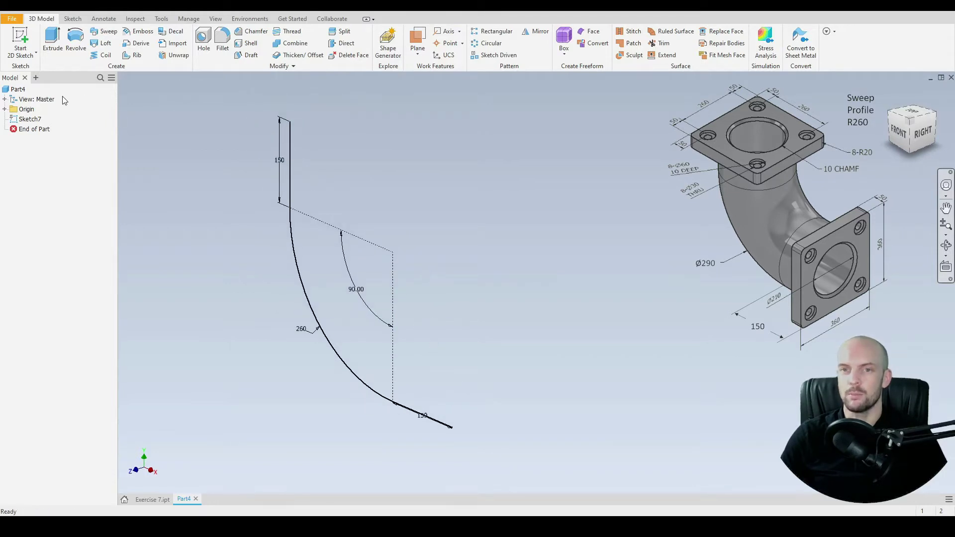
- Sketch a 290 mm diameter circle centred on the origin on the YZ plane and finish the sketch
click(5, 110)
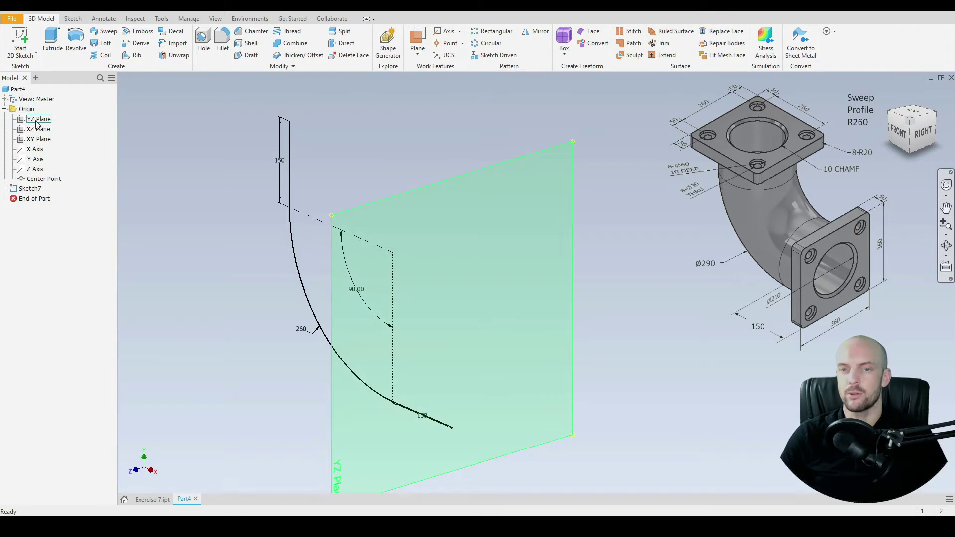
click(37, 120)
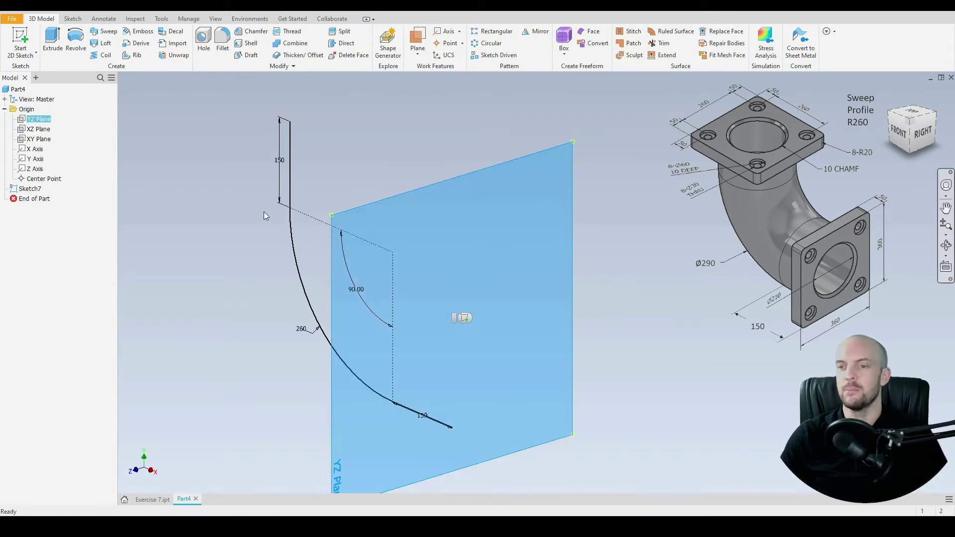
right_click(39, 123)
click(64, 150)
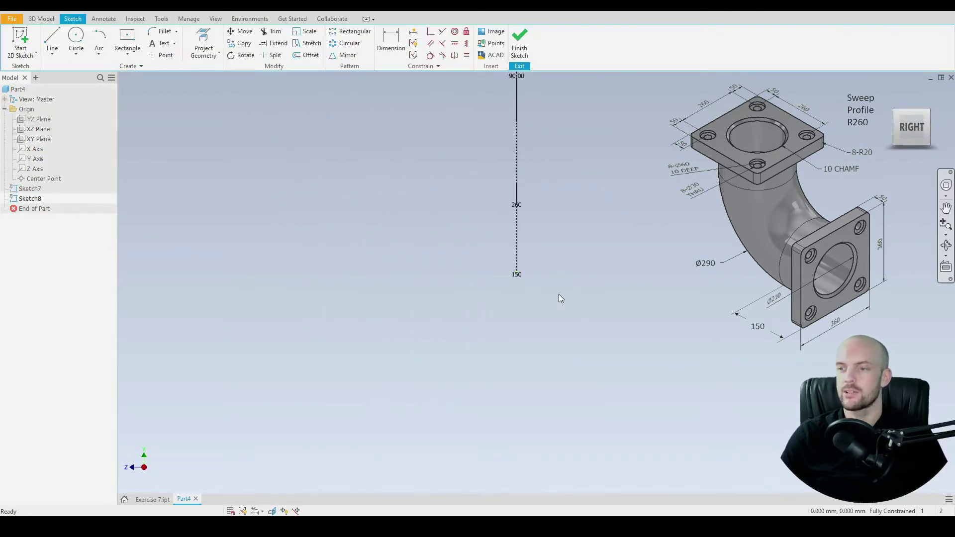
click(76, 40)
click(517, 272)
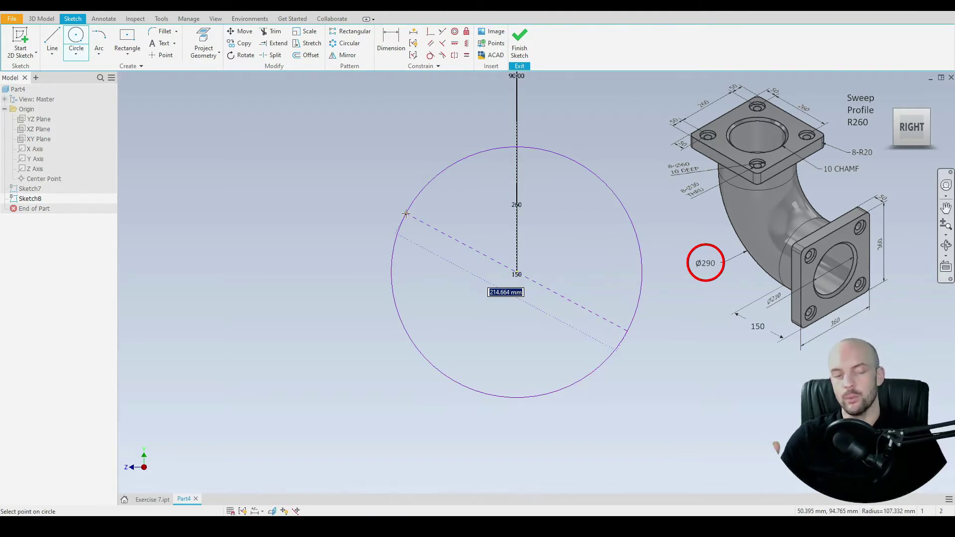
text(290)
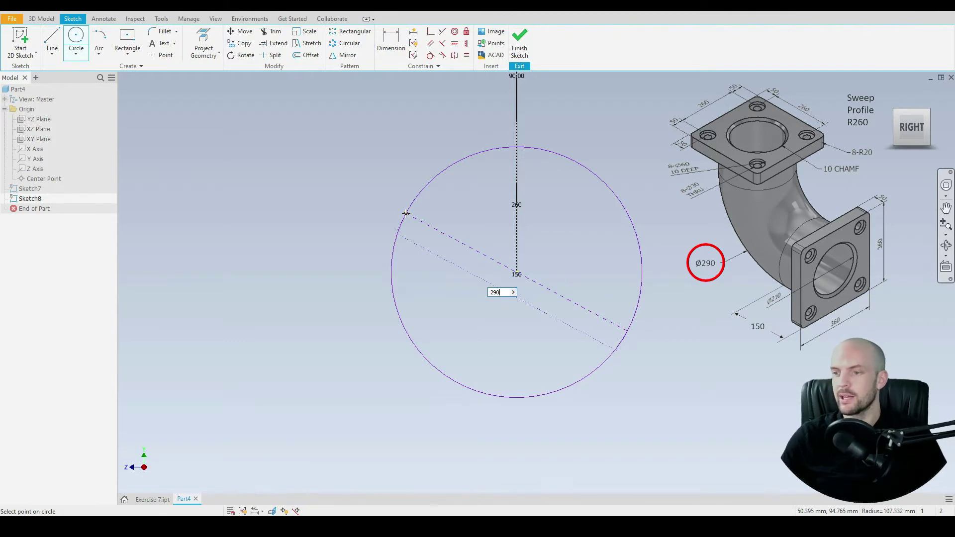
key(Return)
scroll(350, 212, down, 3)
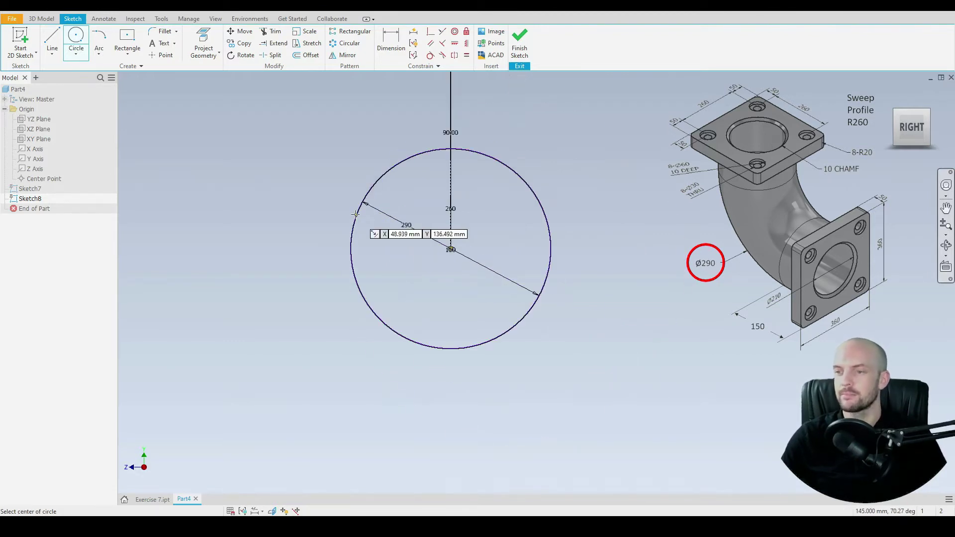
mouse_move(350, 212)
shift+middle_down()
mouse_move(418, 211)
mouse_move(419, 294)
shift+middle_up()
scroll(417, 211, down, 3)
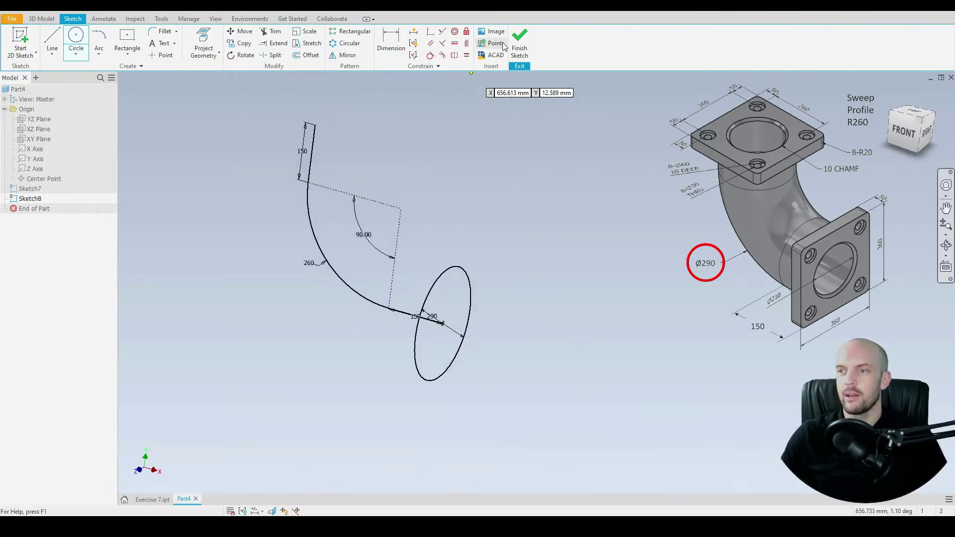
click(519, 41)
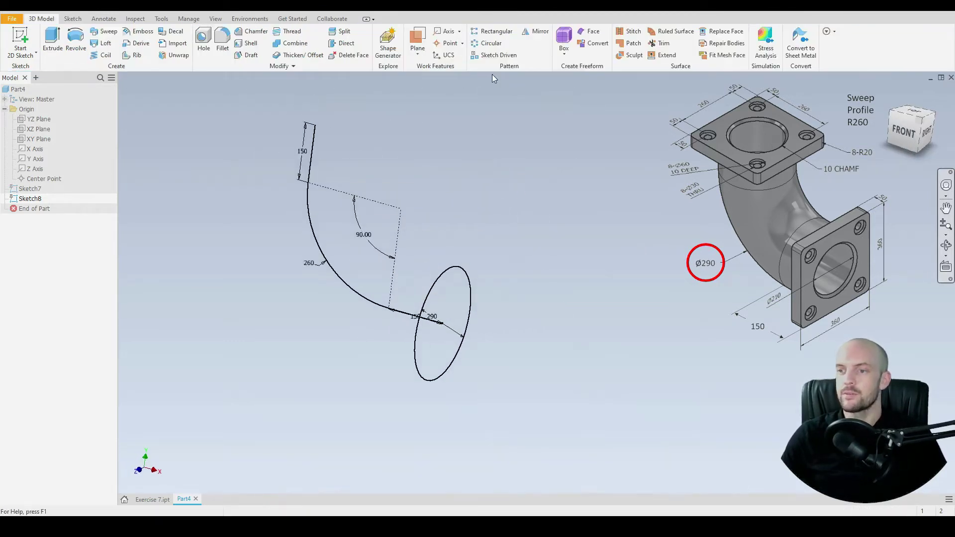
- Sweep the circle along the line-arc-line path to form the solid pipe elbow
click(105, 32)
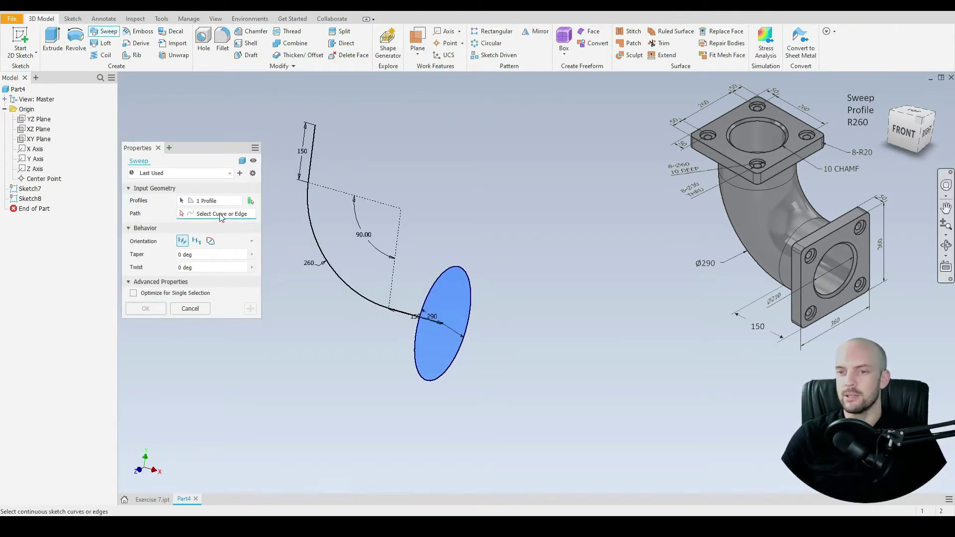
click(341, 280)
middle_drag(340, 276, 409, 275)
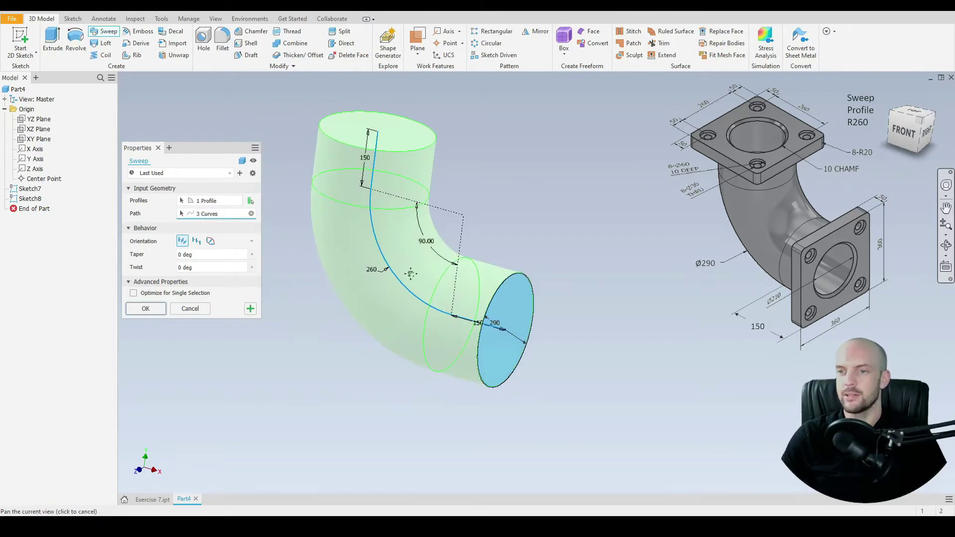
shift+middle_drag(467, 252, 438, 268)
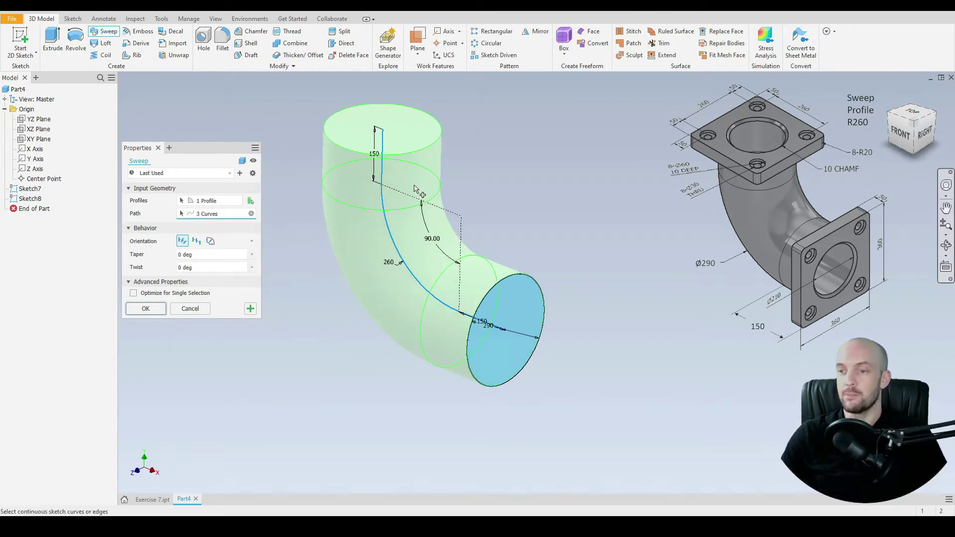
click(147, 308)
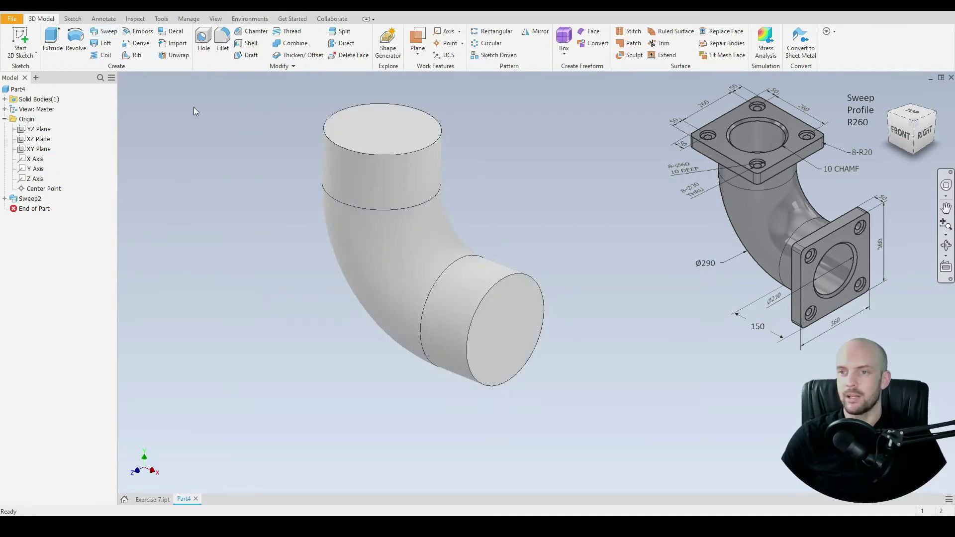
- Shell the elbow with a 40 mm wall thickness, removing both circular end faces
click(247, 43)
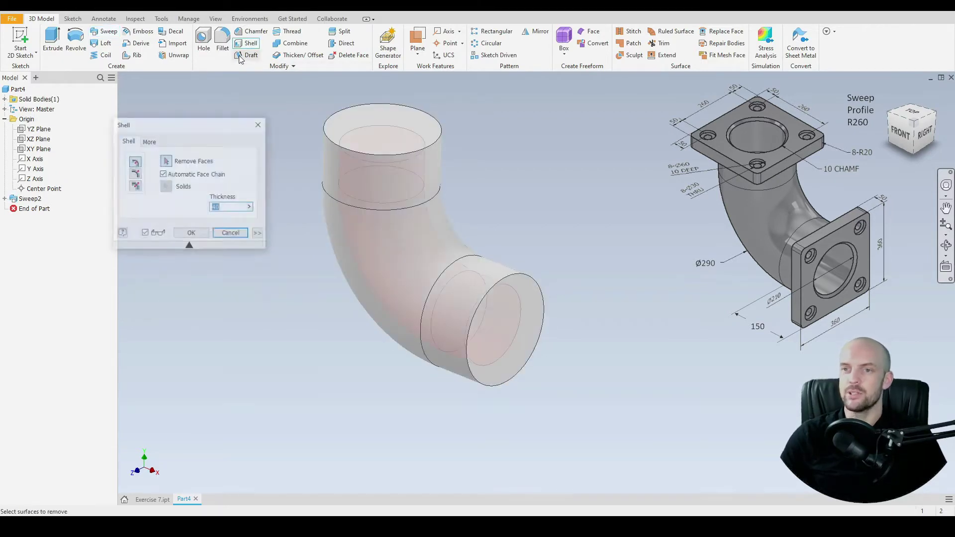
click(351, 131)
click(494, 318)
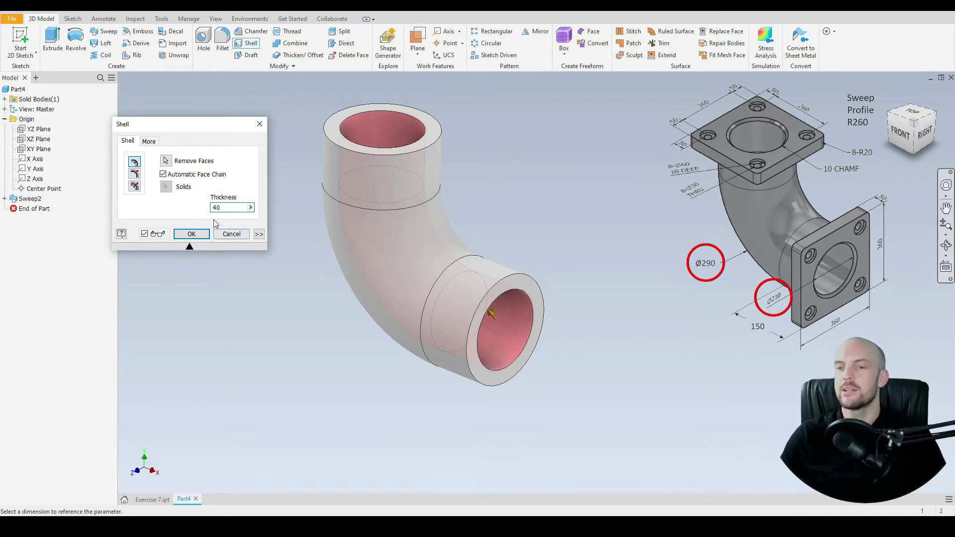
click(194, 236)
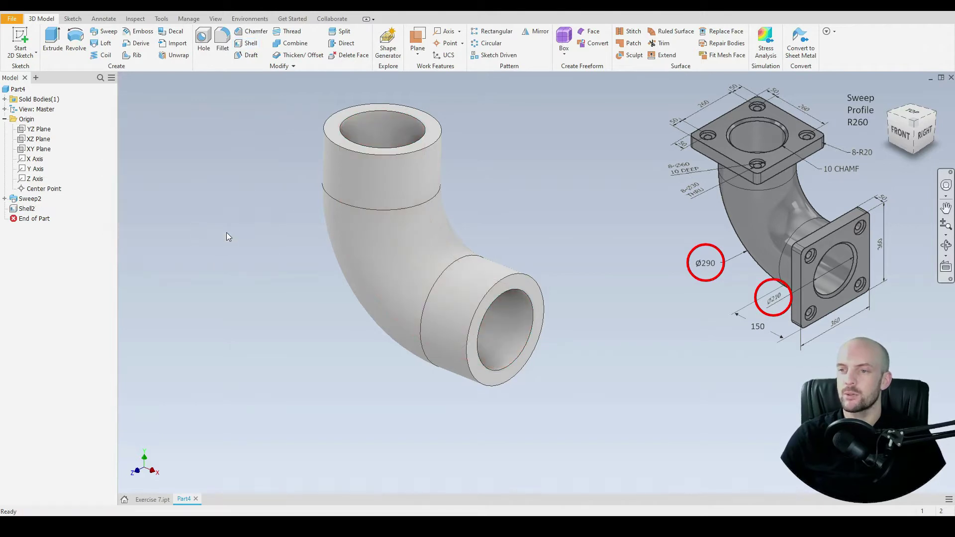
middle_drag(244, 230, 188, 281)
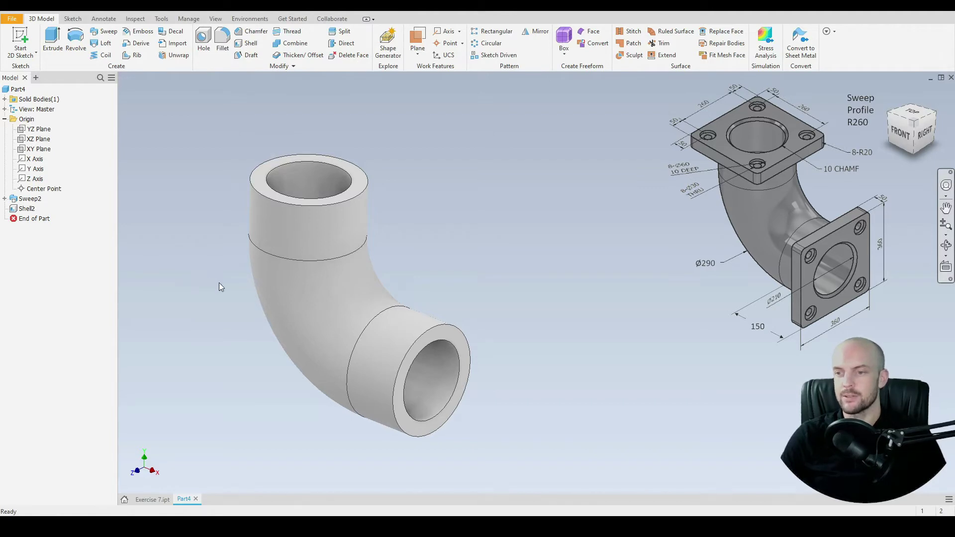
- Start a 2D sketch on the annular end face of the pipe's horizontal leg
click(450, 339)
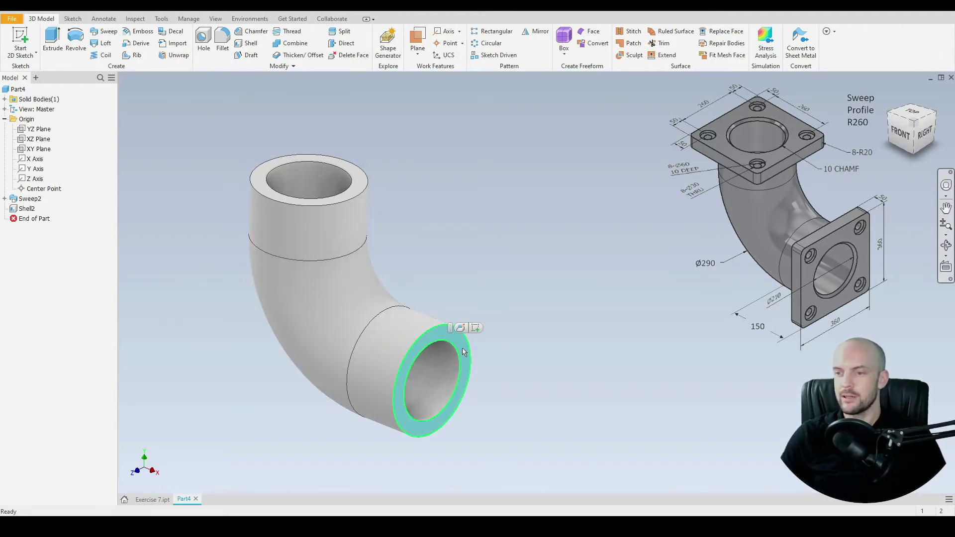
click(475, 328)
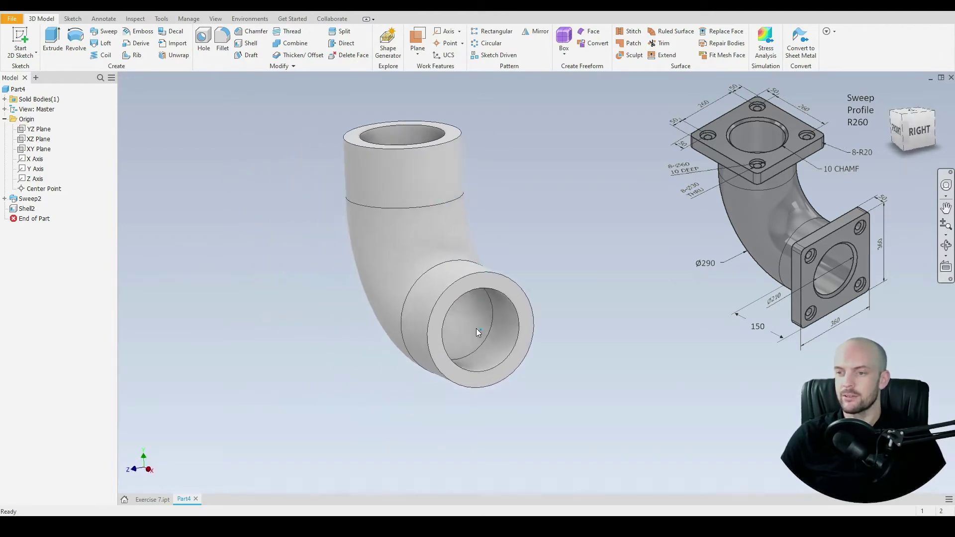
scroll(586, 279, up, 3)
middle_drag(516, 278, 503, 281)
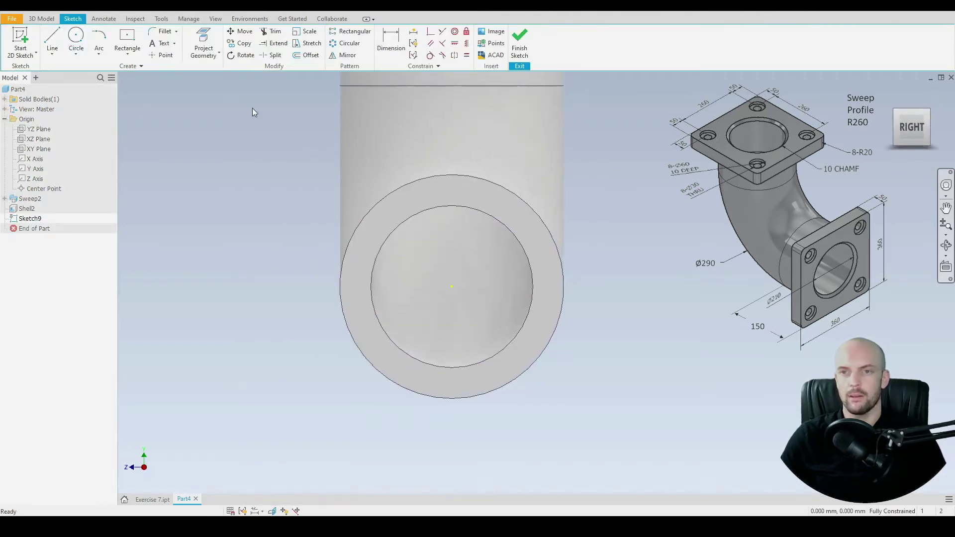
- Draw a 360 x 360 mm centre rectangle around the centre of the horizontal leg's bore
click(127, 39)
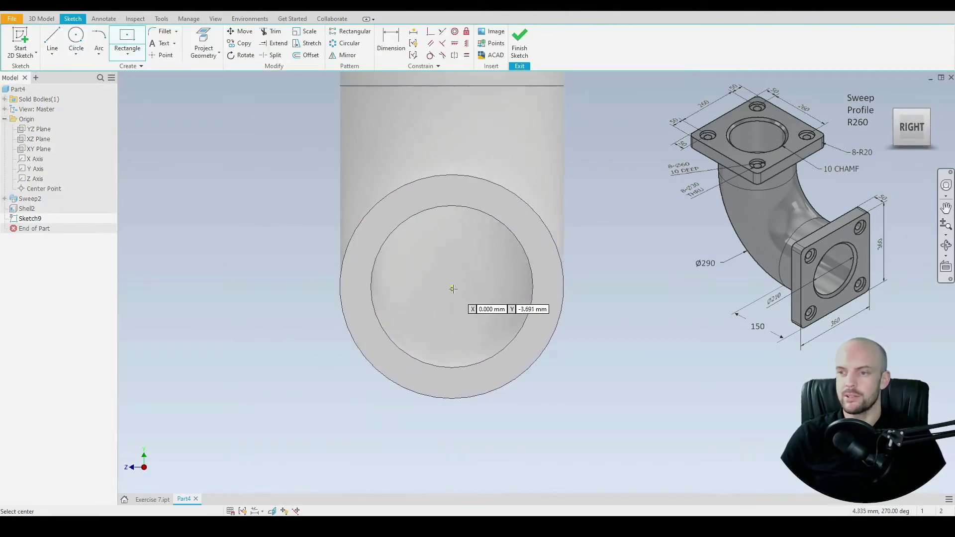
click(452, 287)
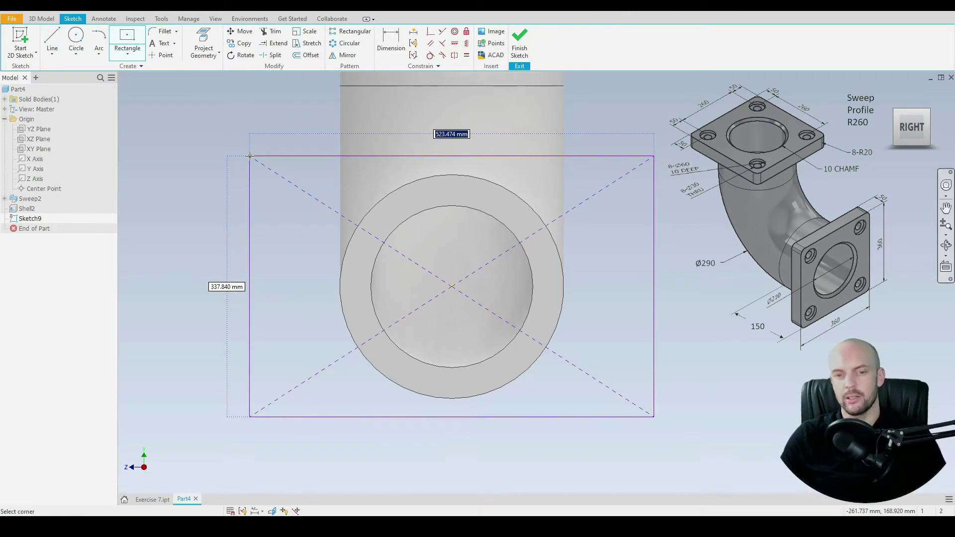
text(360)
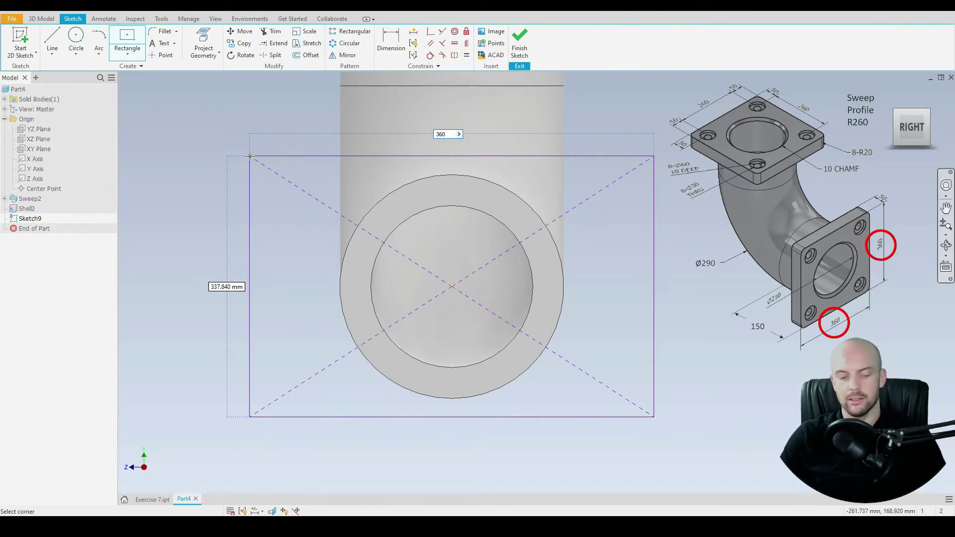
key(Tab)
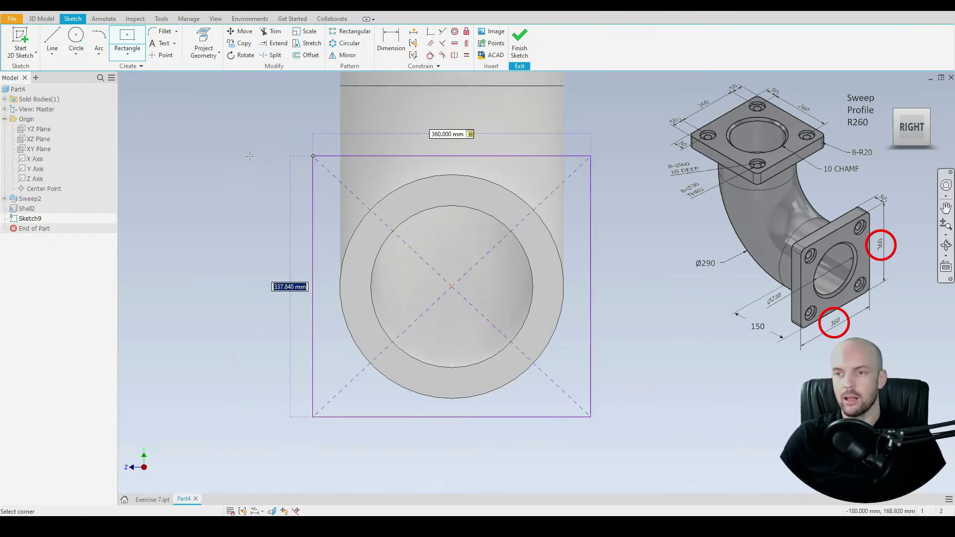
text(36)
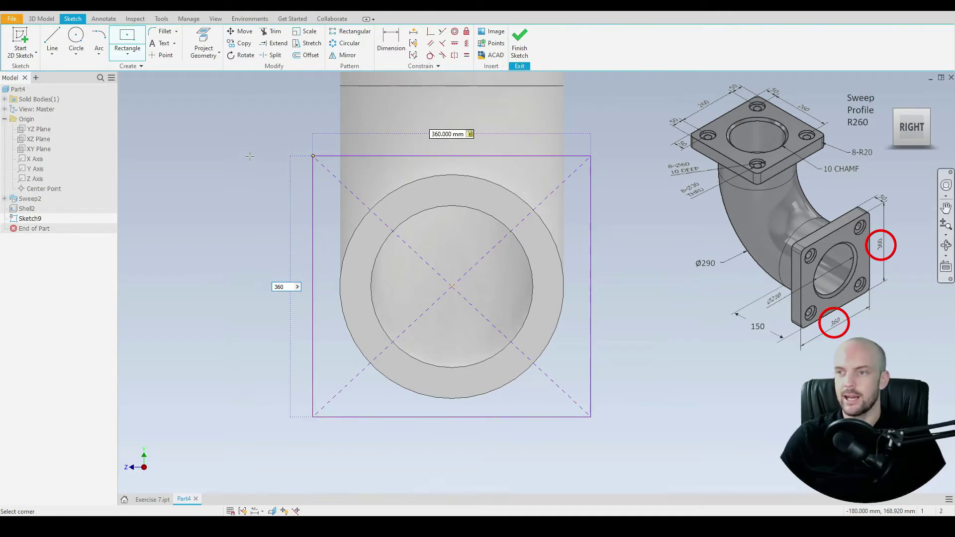
text(0)
key(Return)
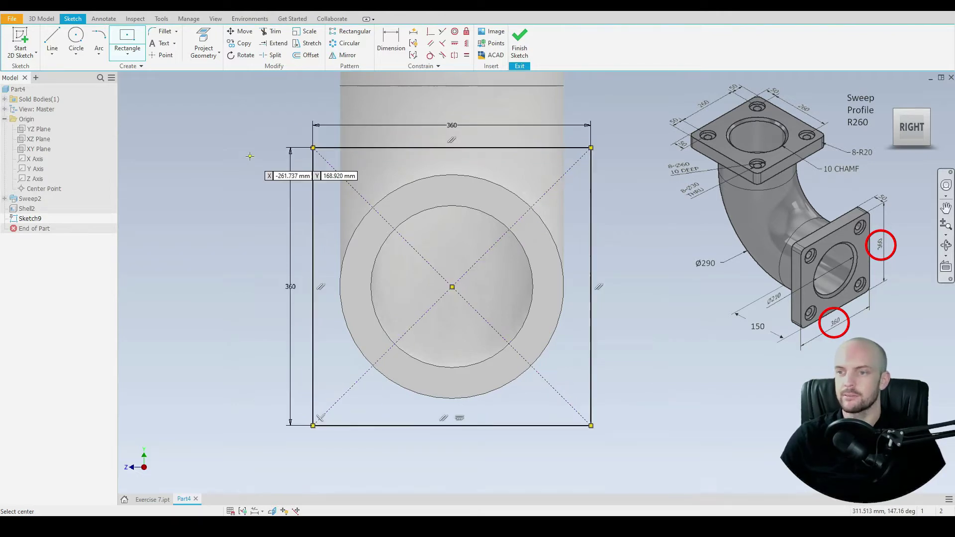
- Project the horizontal leg's inner bore edge into the flange sketch
click(207, 40)
scroll(433, 242, down, 2)
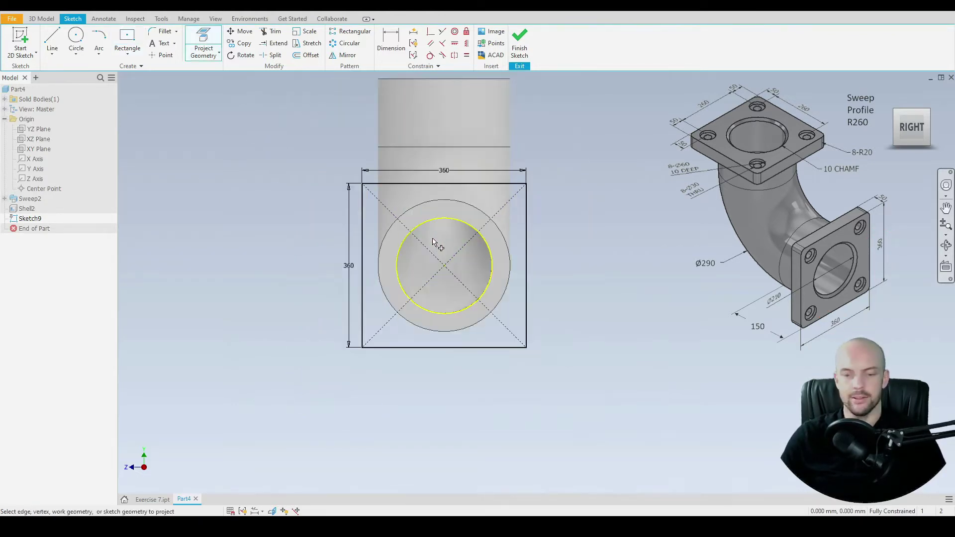
shift+middle_drag(383, 272, 431, 282)
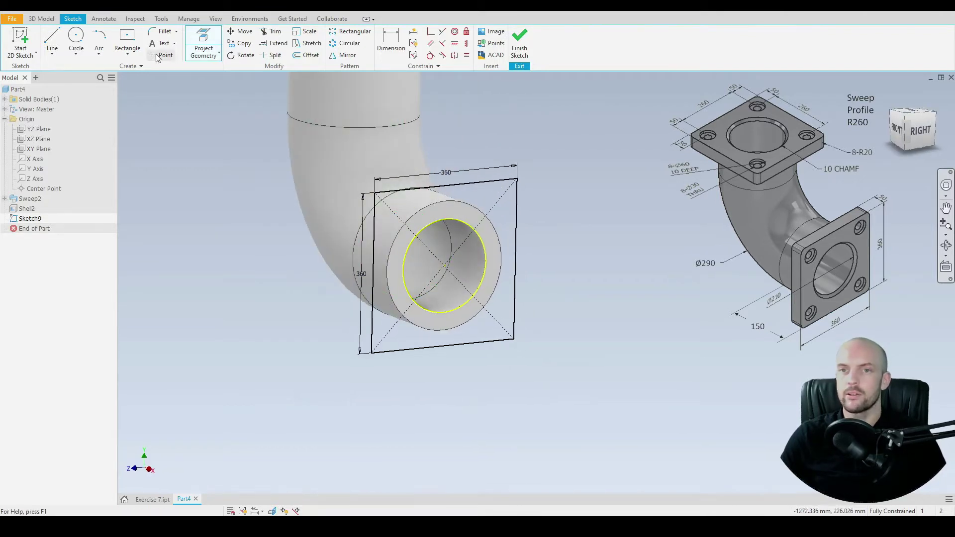
- Extrude the square profile around the bore 50 mm back toward the elbow, joining it to the pipe as a flange
click(41, 19)
click(52, 40)
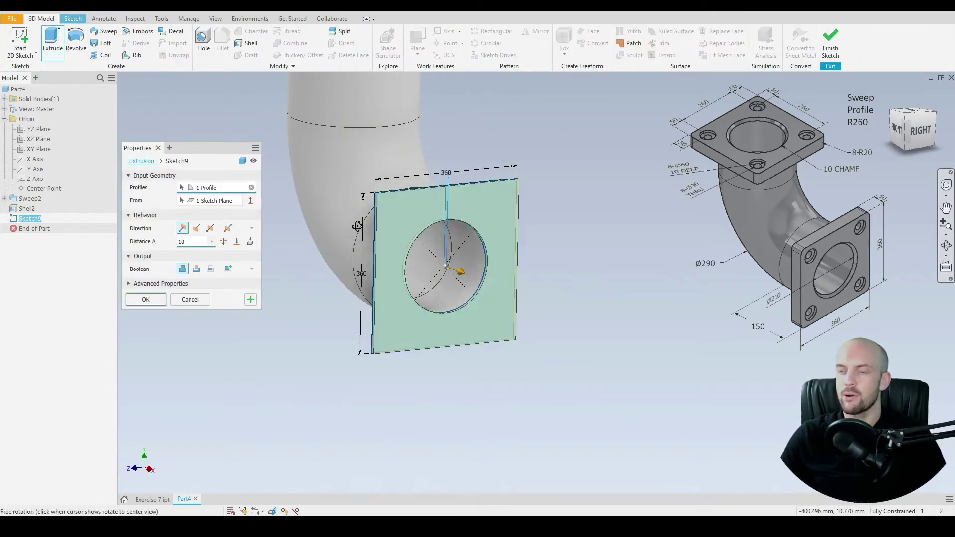
shift+middle_drag(358, 226, 258, 338)
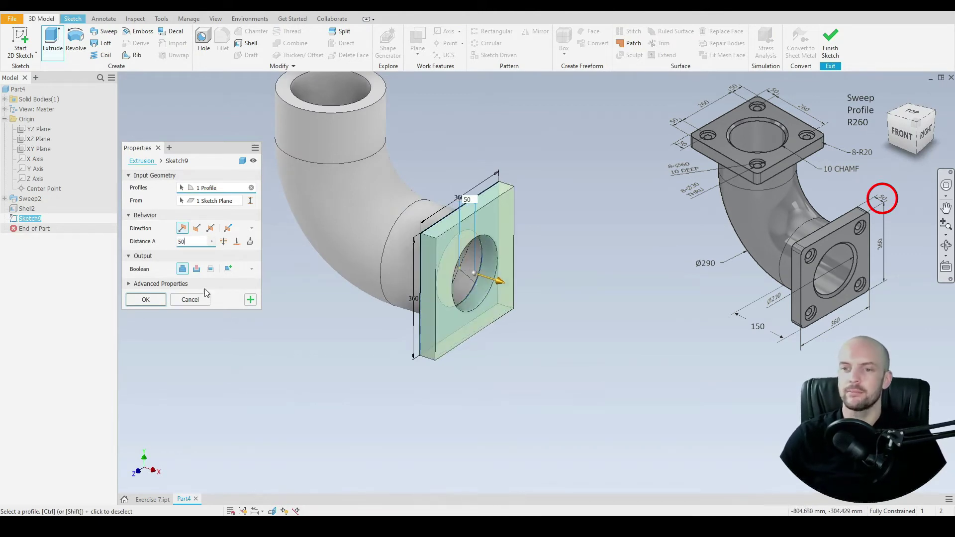
click(197, 227)
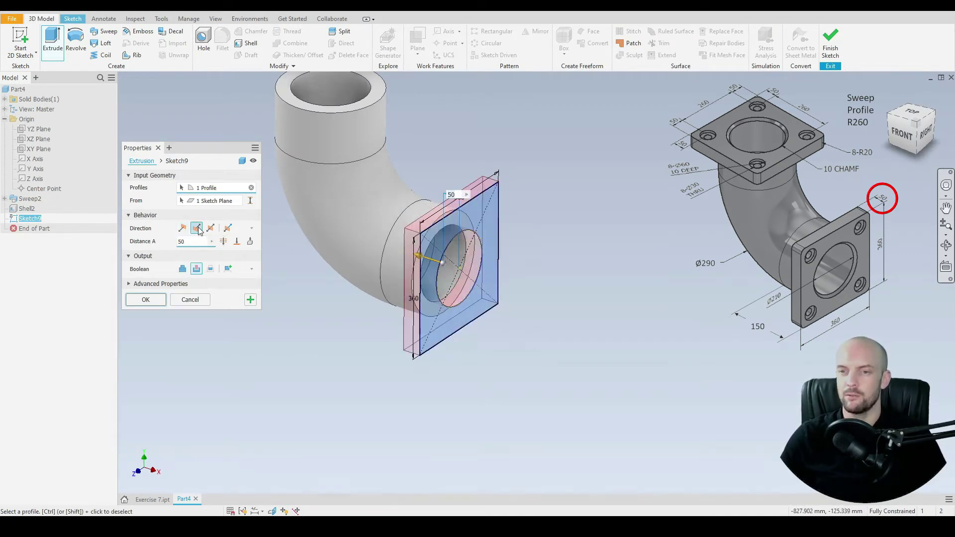
click(183, 268)
shift+middle_drag(429, 302, 406, 303)
click(145, 299)
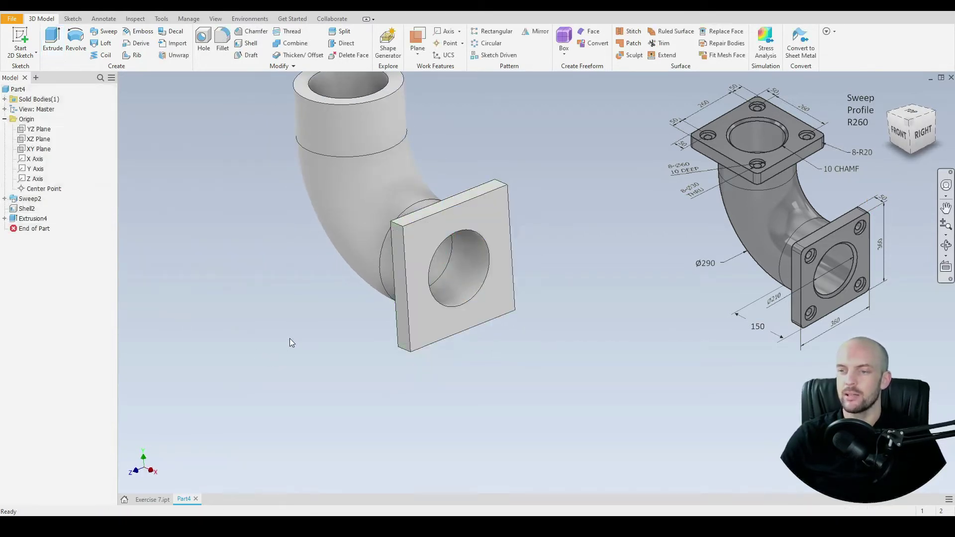
- Start a sketch on the upper end face of the vertical leg and project its inner bore edge
shift+middle_drag(290, 338, 296, 319)
middle_drag(243, 257, 242, 290)
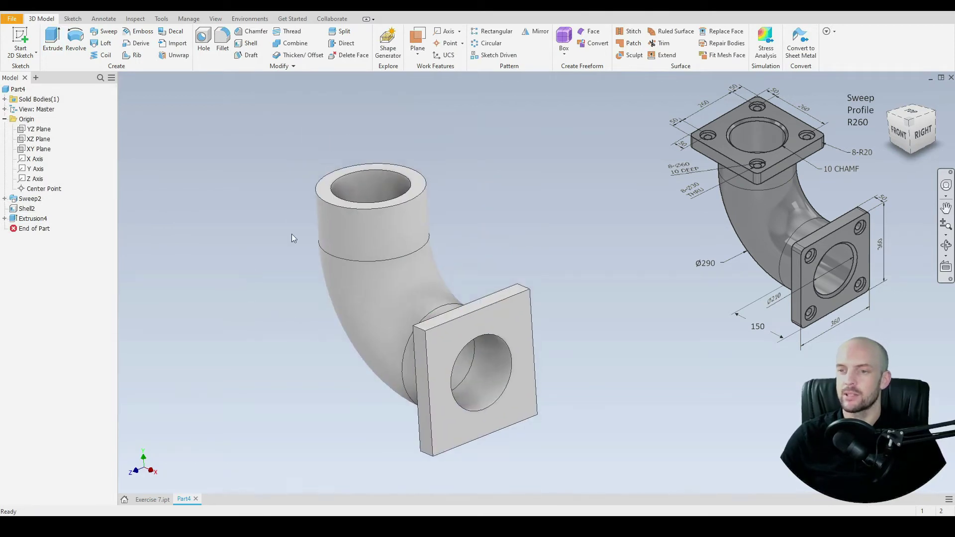
click(325, 186)
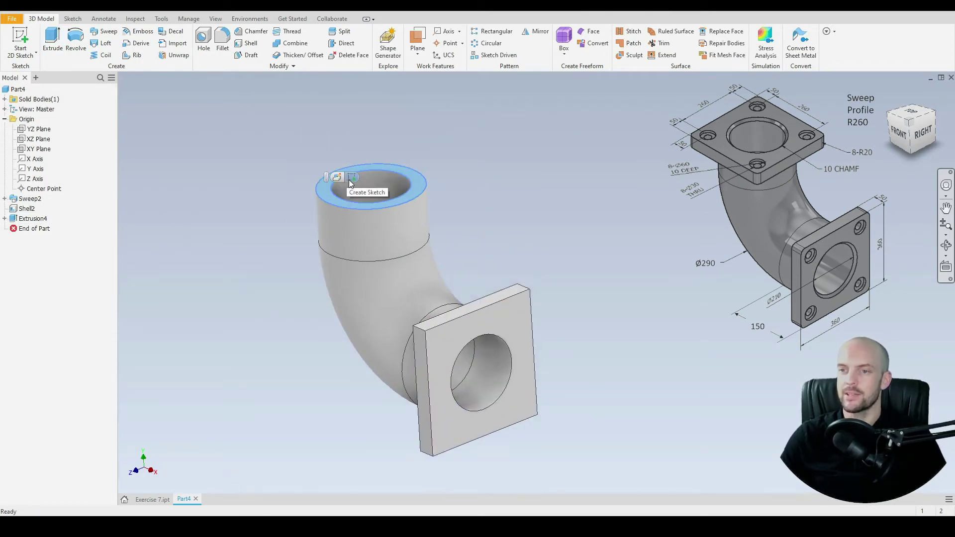
click(351, 178)
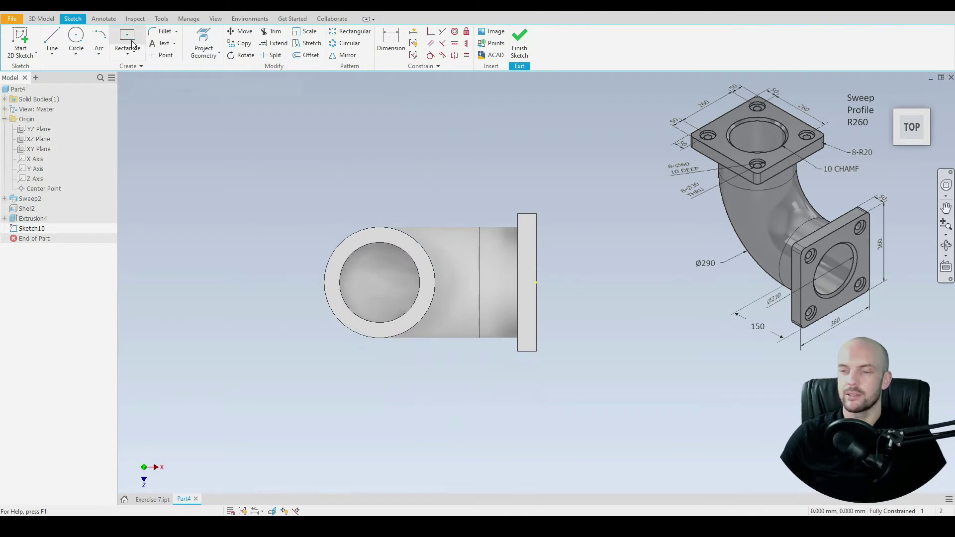
click(204, 41)
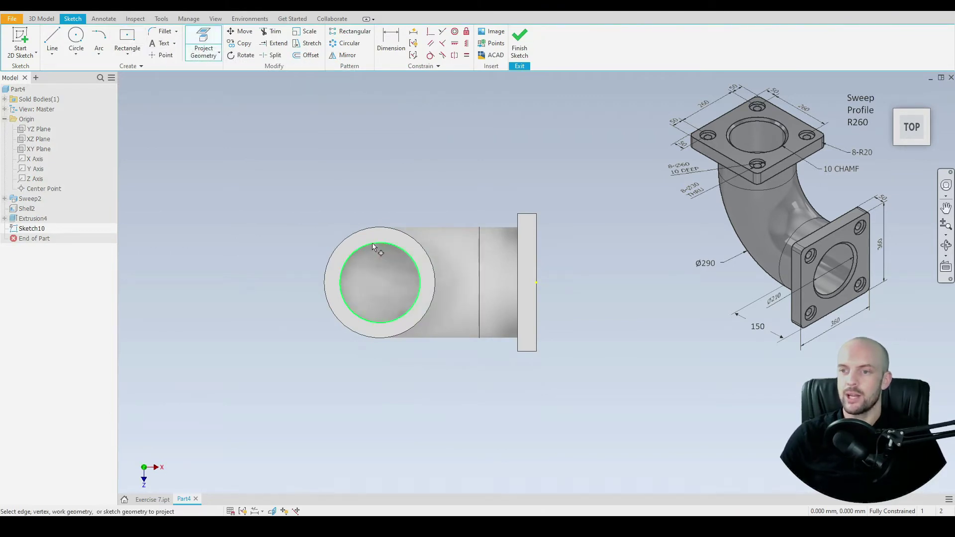
click(378, 284)
- Draw a 360 x 360 mm centre rectangle around the projected bore centre of the vertical leg
click(127, 40)
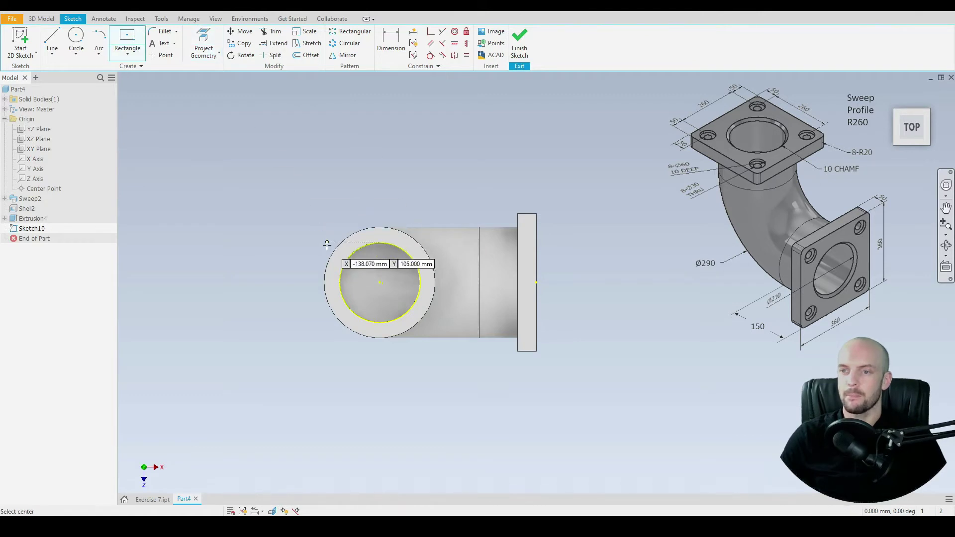
click(379, 282)
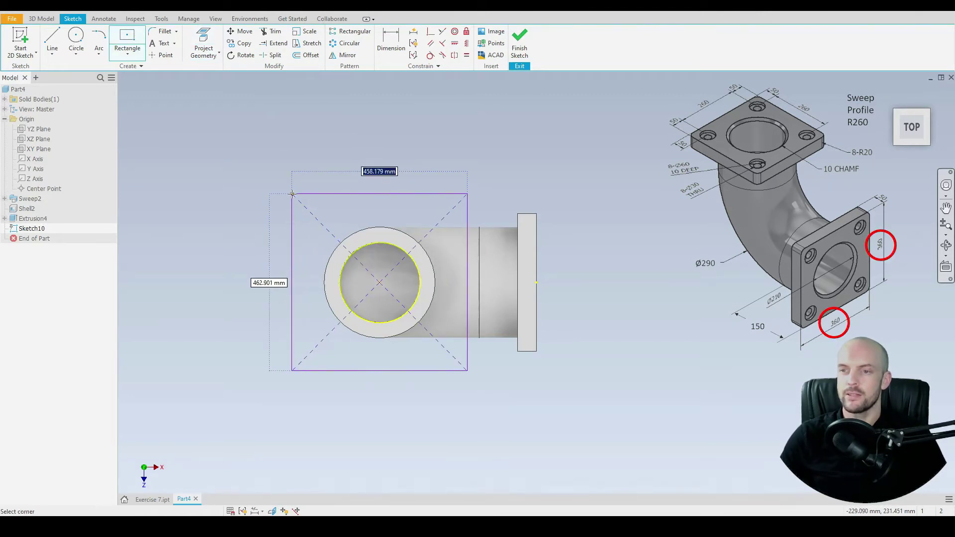
text(360)
key(Tab)
text(360)
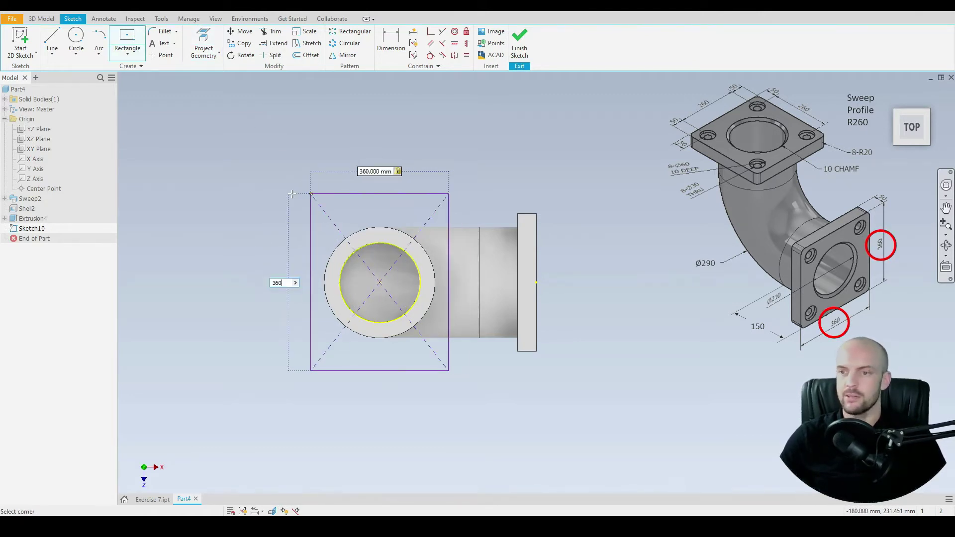
key(Return)
- Extrude the upper square profile 50 mm down toward the elbow, joining it to the pipe as the second flange
click(41, 18)
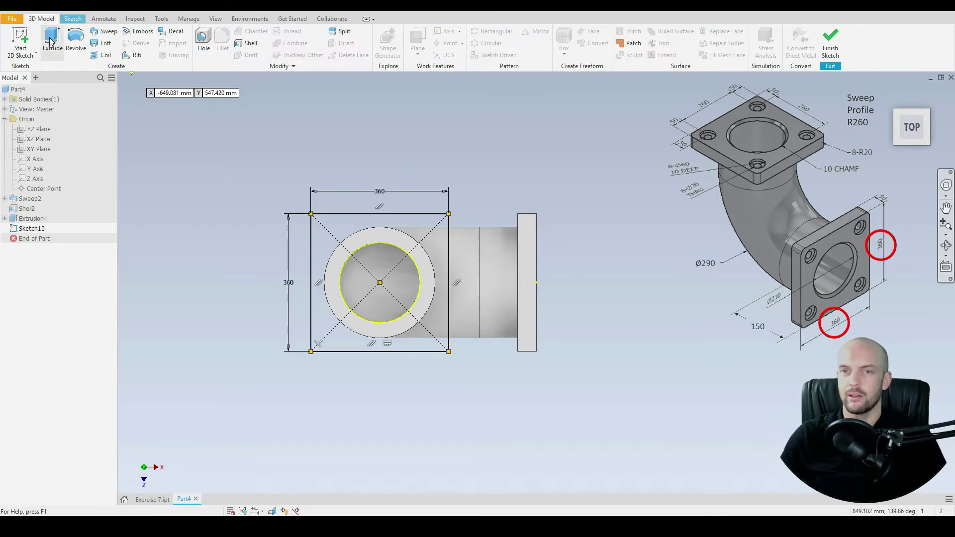
click(51, 41)
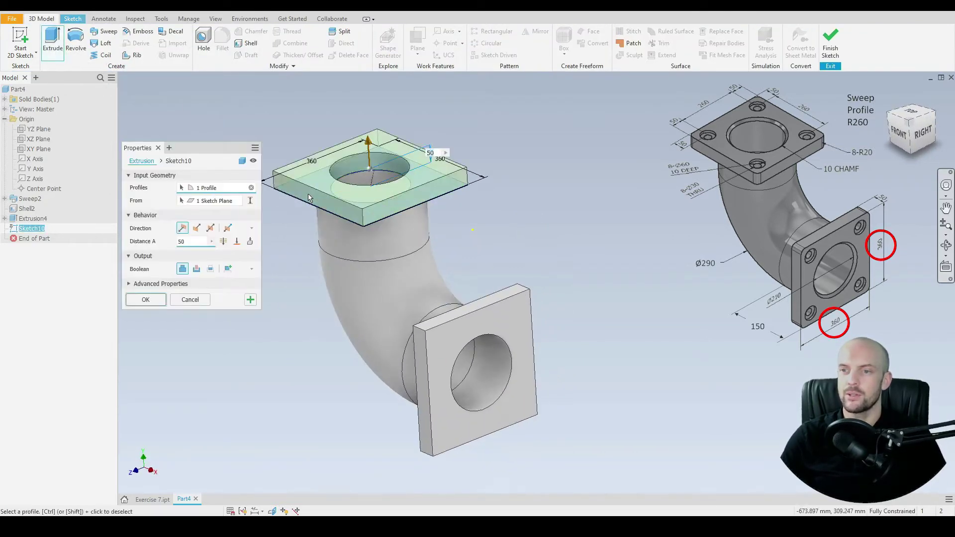
click(196, 228)
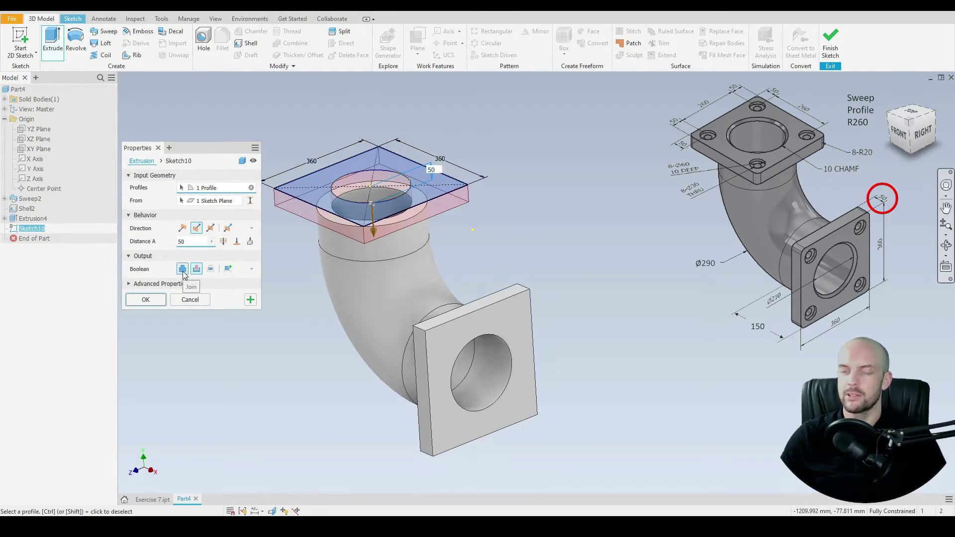
click(146, 299)
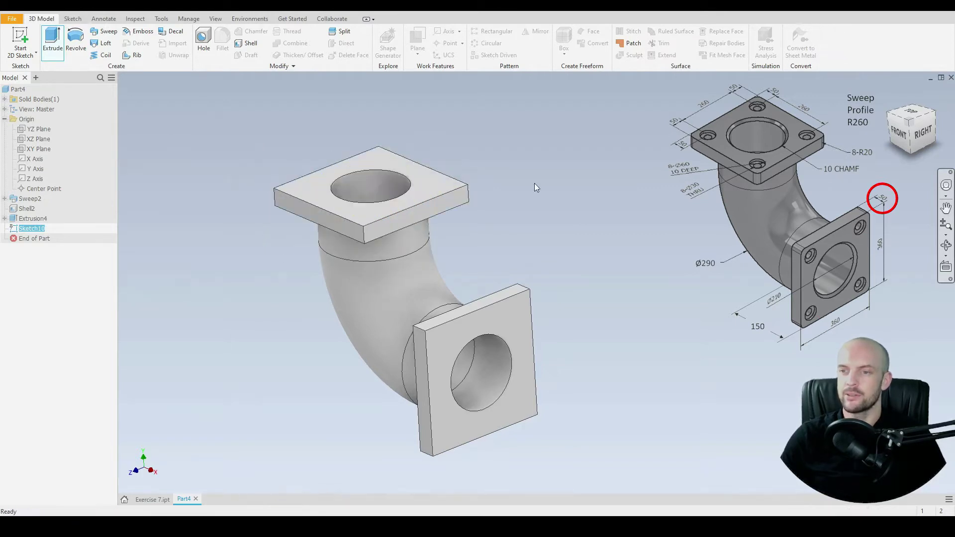
- Start a sketch on the outer face of the horizontal leg's flange for the bolt hole layout
click(890, 94)
middle_drag(759, 225, 610, 222)
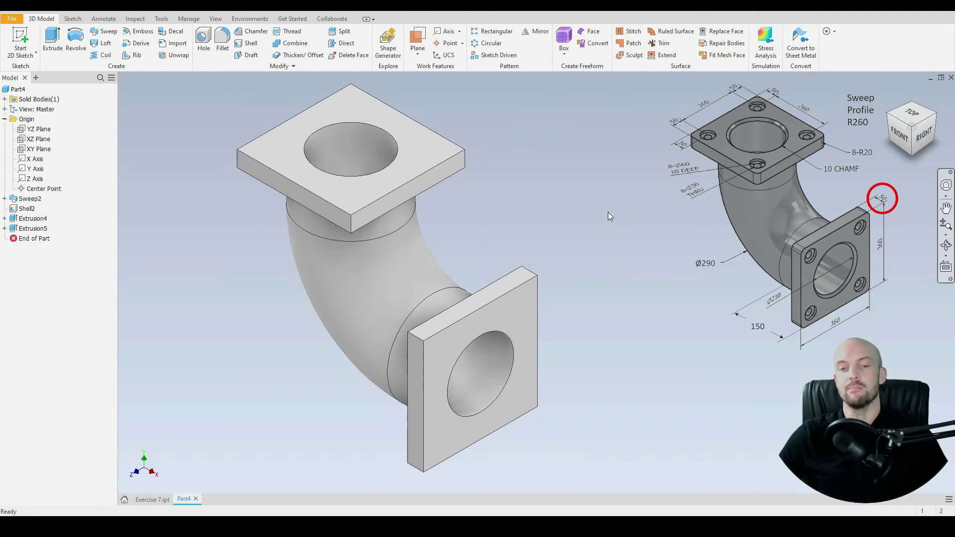
click(514, 310)
click(542, 303)
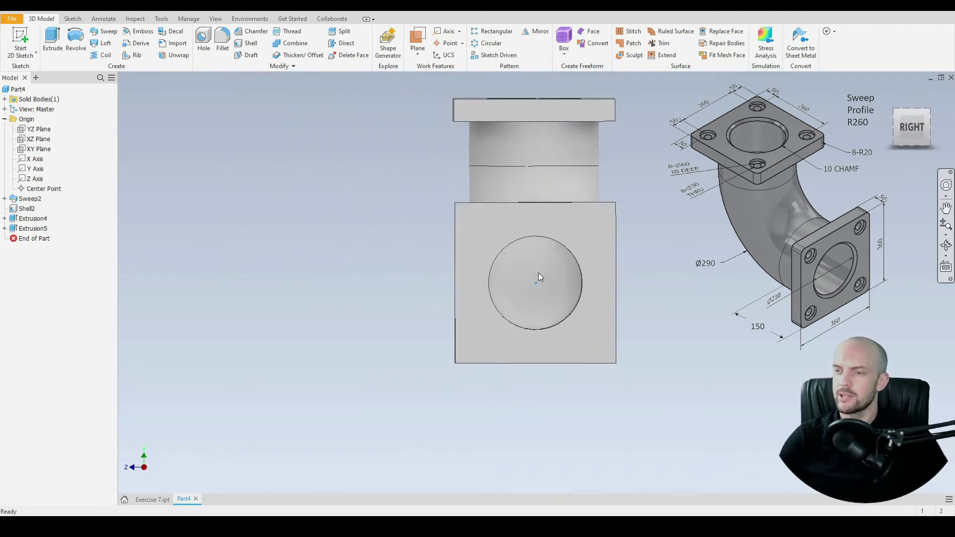
middle_drag(538, 272, 451, 279)
scroll(449, 278, up, 4)
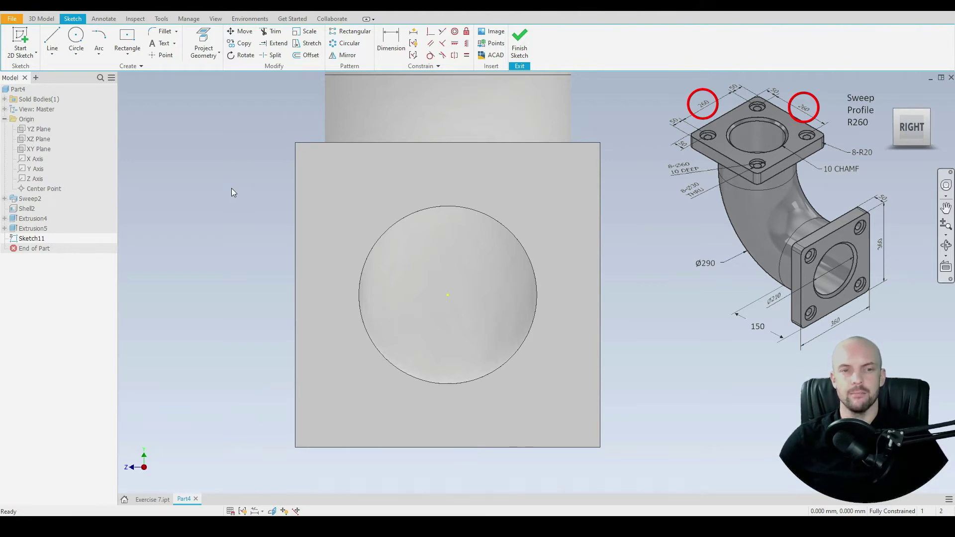
- Draw a 260 x 260 mm centre rectangle around the flange bore centre and end the Rectangle command
key(r)
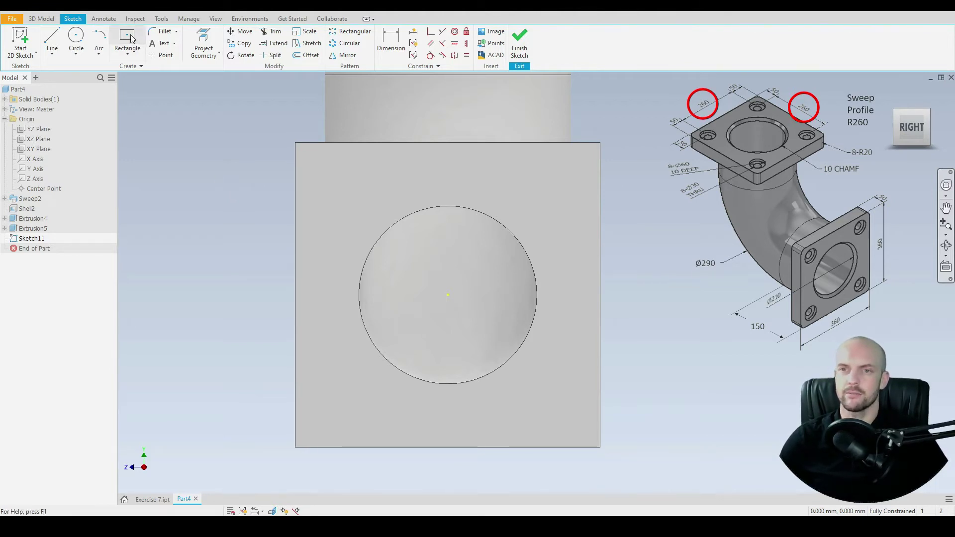
click(448, 295)
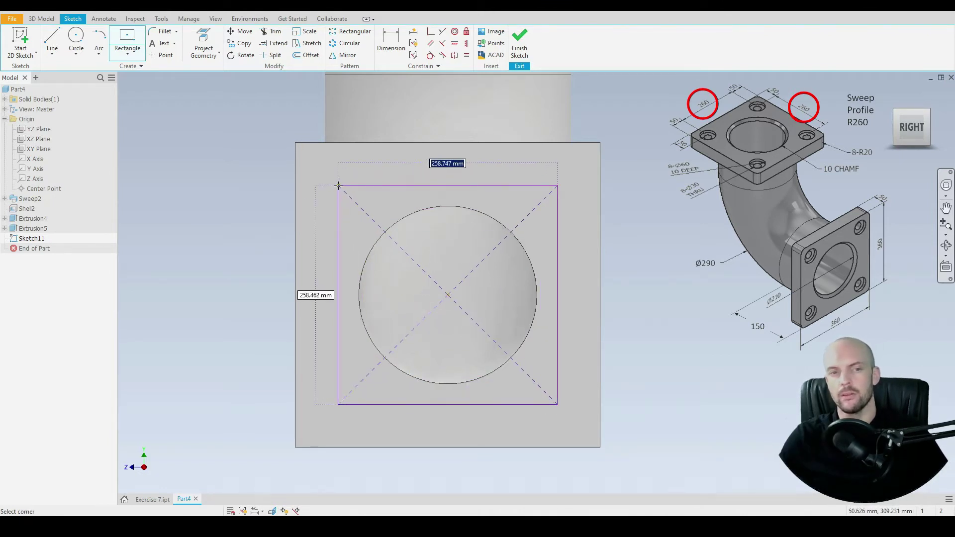
text(260)
key(Tab)
text(2)
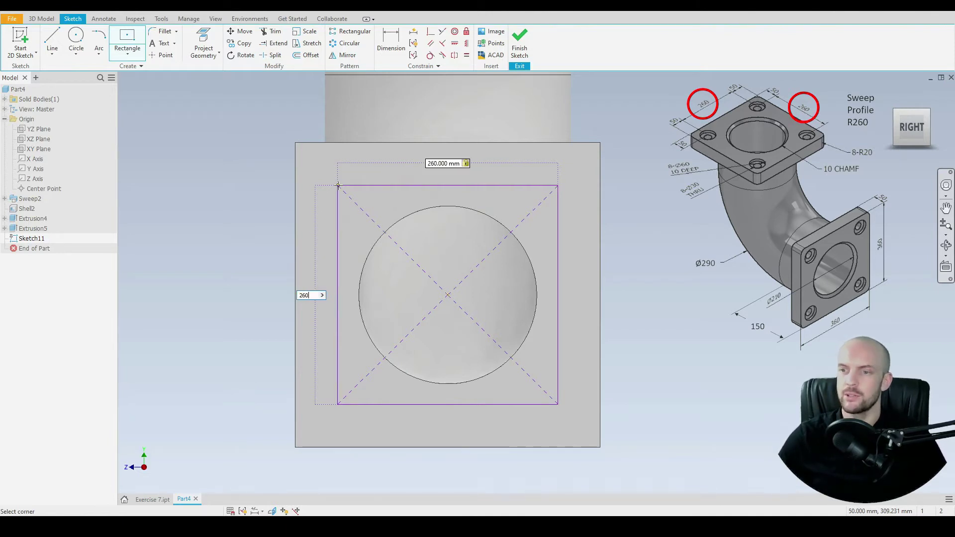
text(60)
key(Return)
right_click(247, 133)
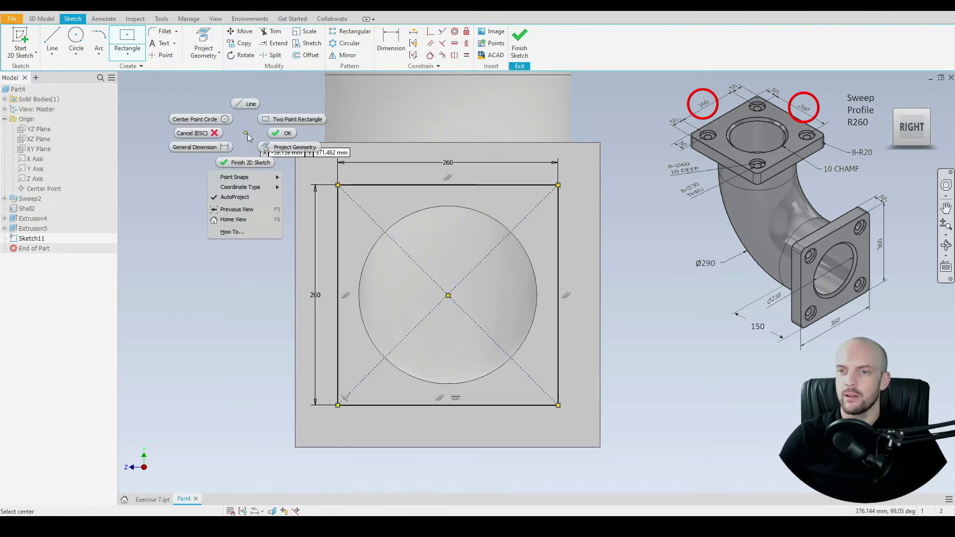
click(283, 133)
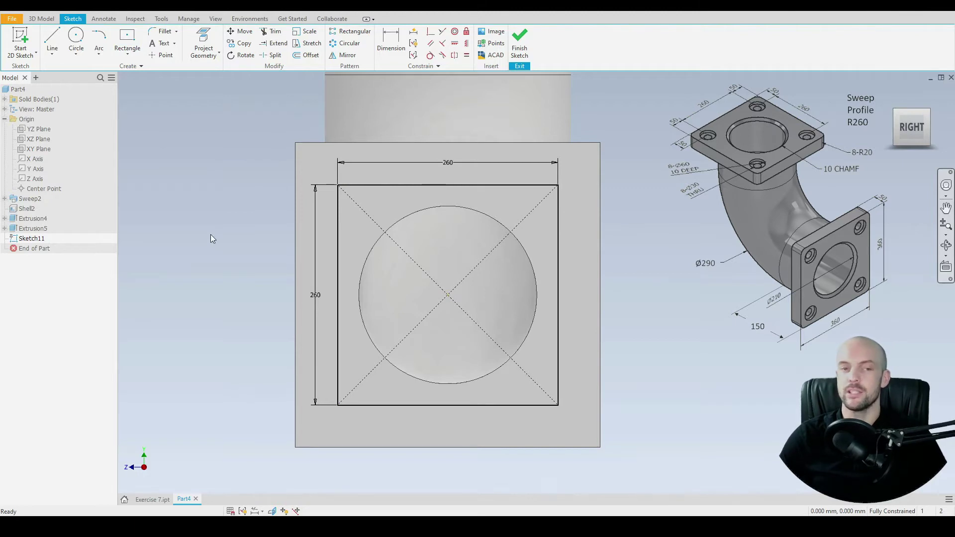
- Draw a 60 mm diameter circle centred on the upper-left corner of the 260 mm square and end the Circle command
click(76, 39)
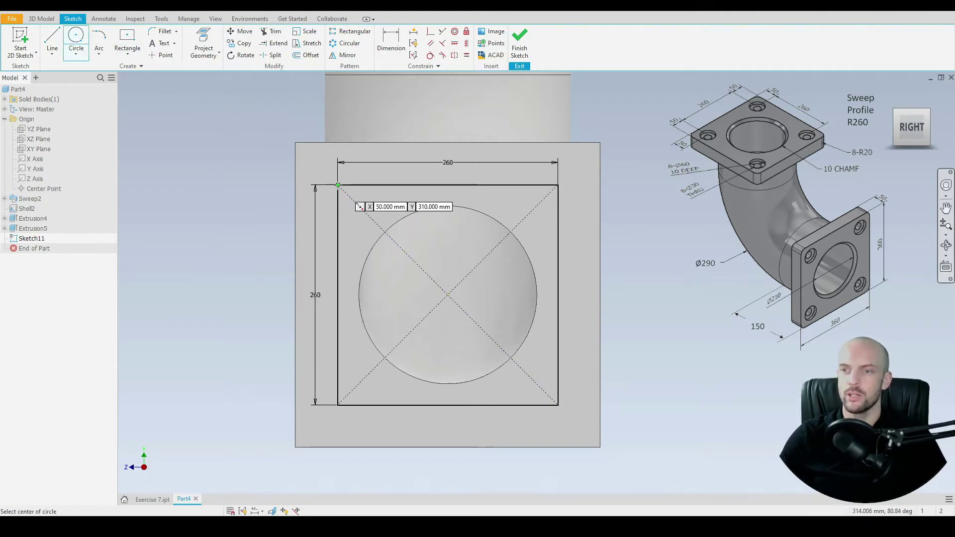
click(337, 185)
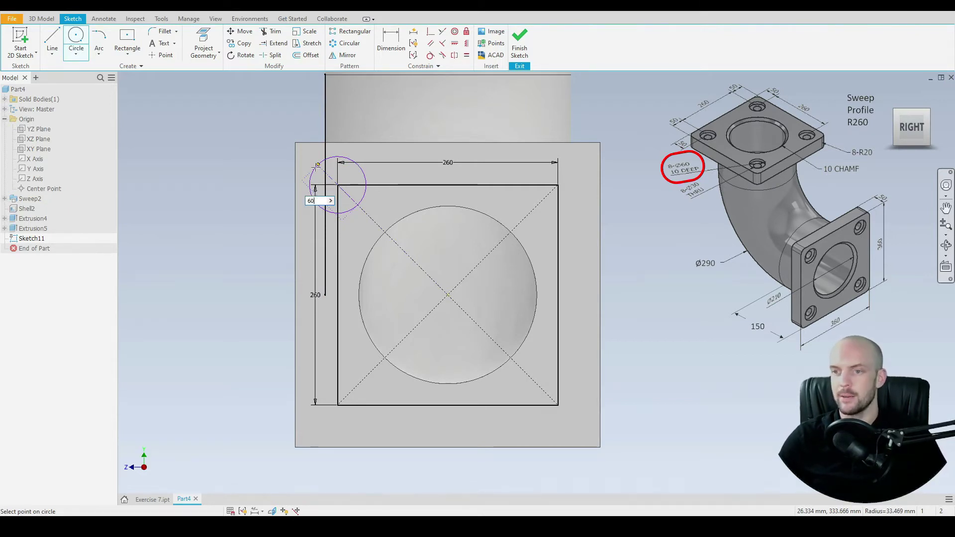
text(60)
key(Return)
right_click(198, 106)
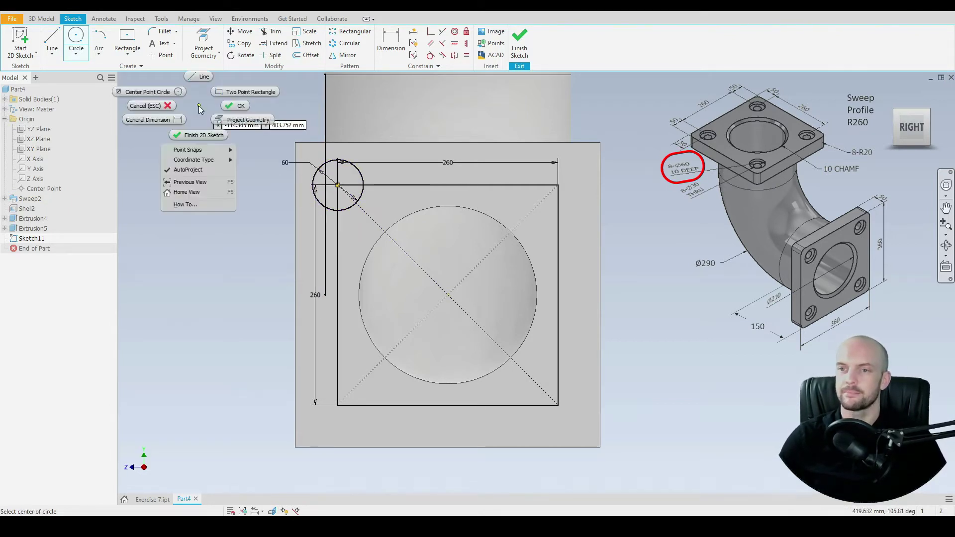
click(228, 107)
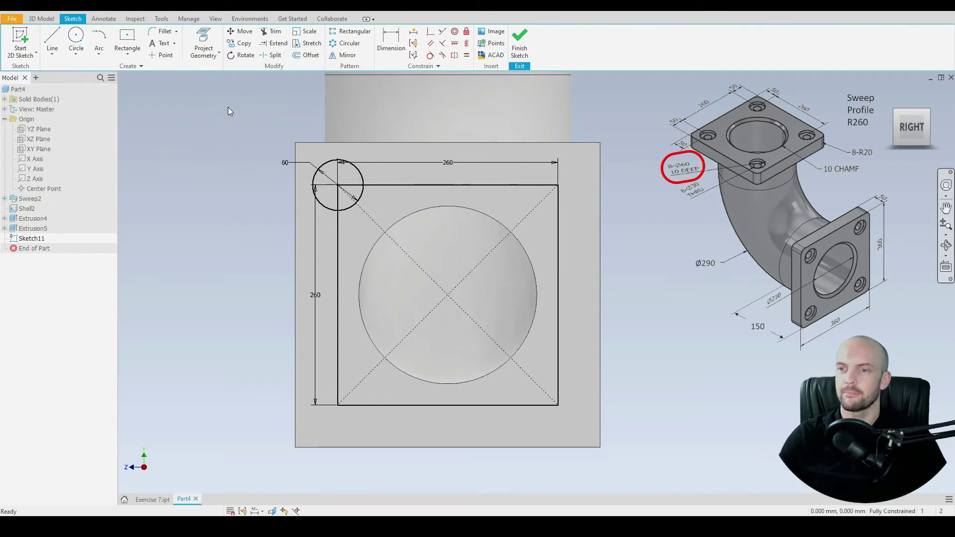
- Pattern the 60 mm circle circularly around the flange bore centre with 4 instances over 360 degrees
click(344, 43)
click(358, 172)
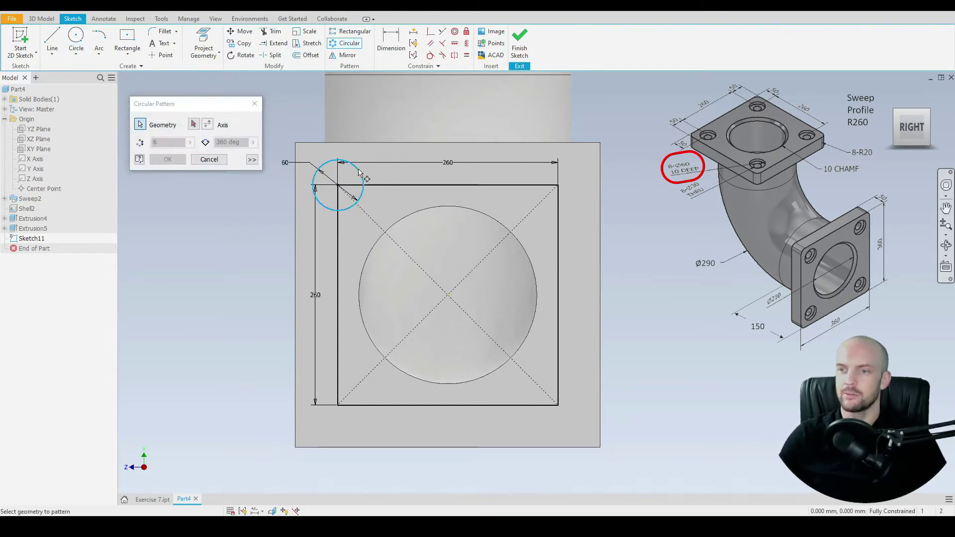
click(193, 125)
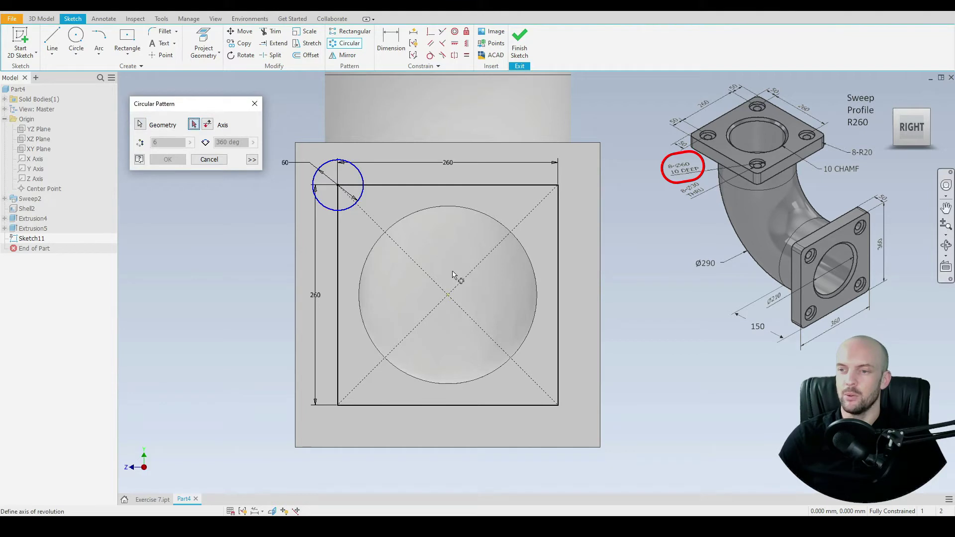
click(447, 297)
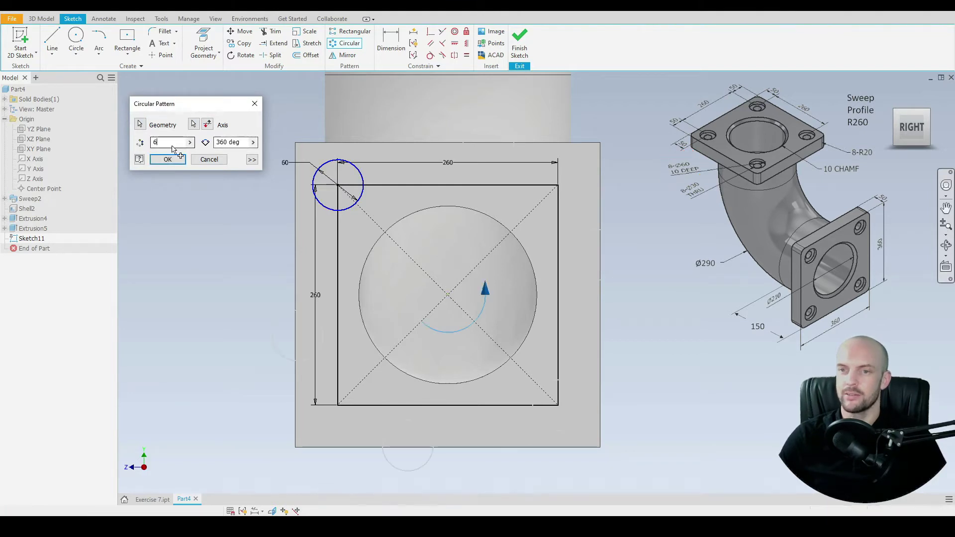
drag(170, 144, 99, 158)
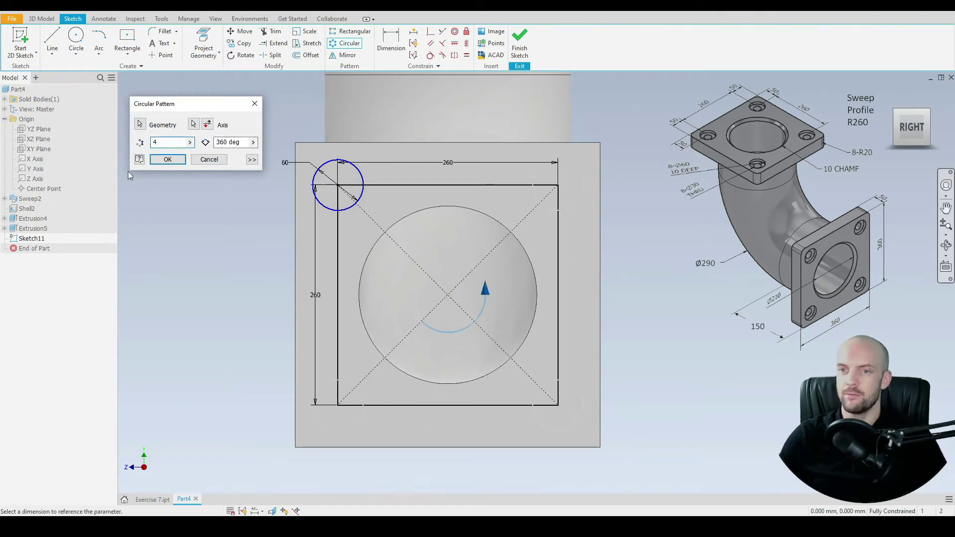
click(167, 160)
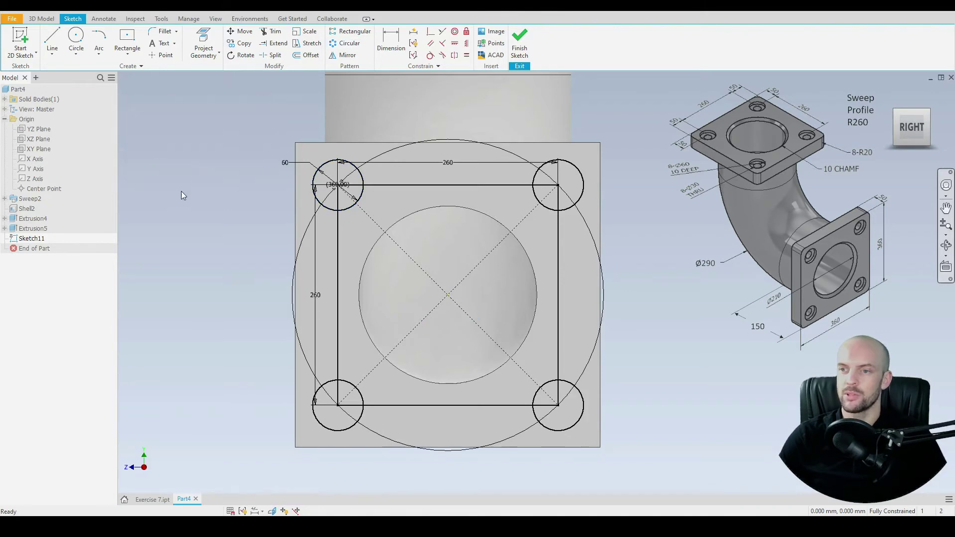
- Convert all four sides of the 260 mm square into construction lines
click(339, 247)
ctrl+click(404, 185)
ctrl+click(558, 261)
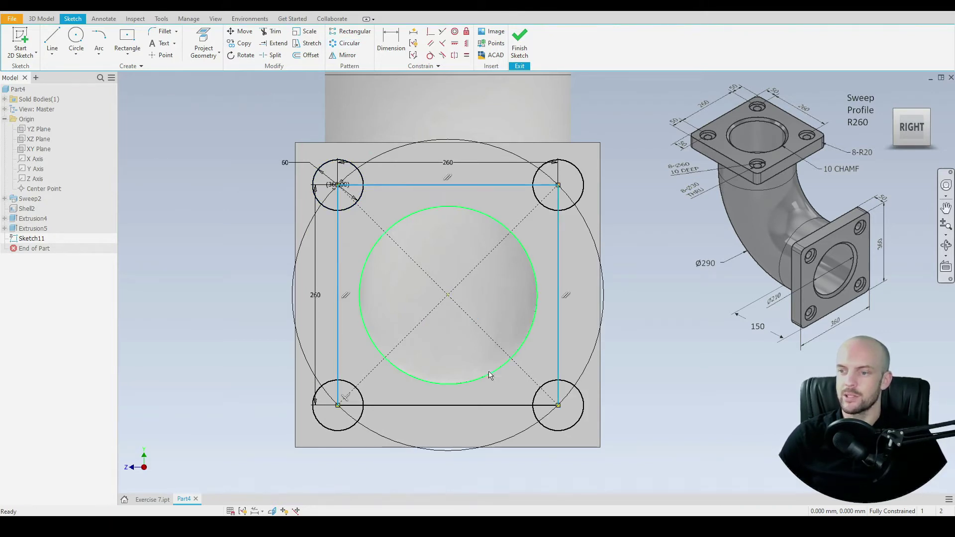
right_click(465, 413)
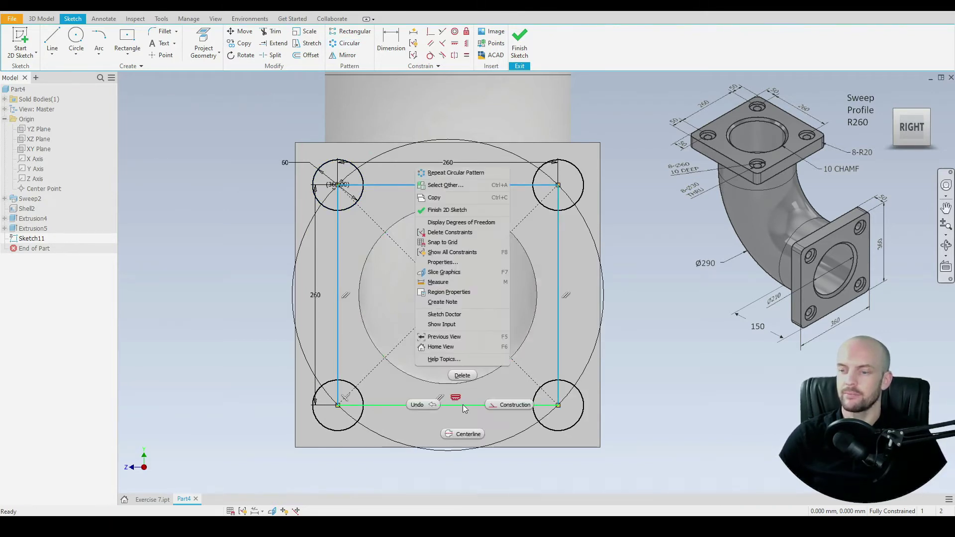
click(494, 408)
- Extrude the four 60 mm circles as a 10 mm deep cut into the flange face
scroll(305, 192, down, 2)
key(F6)
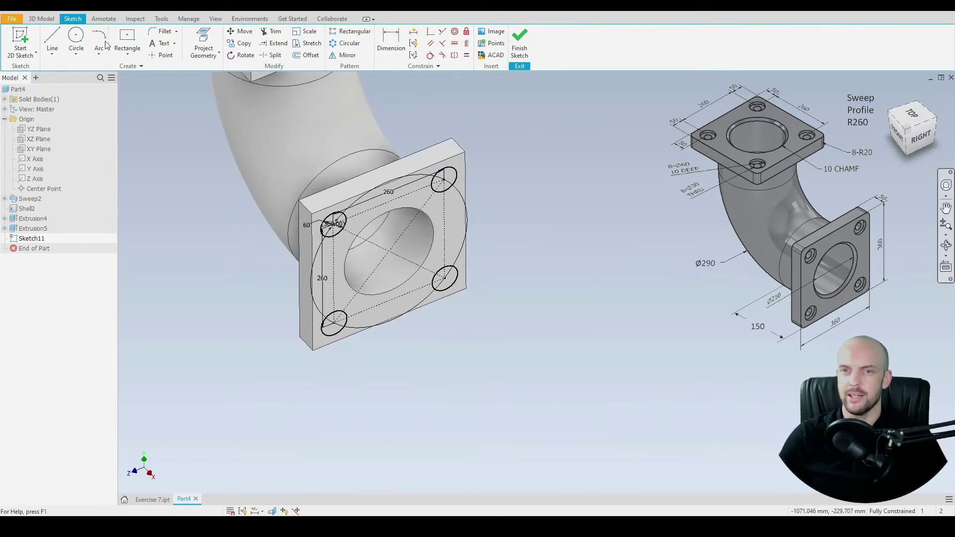
key(e)
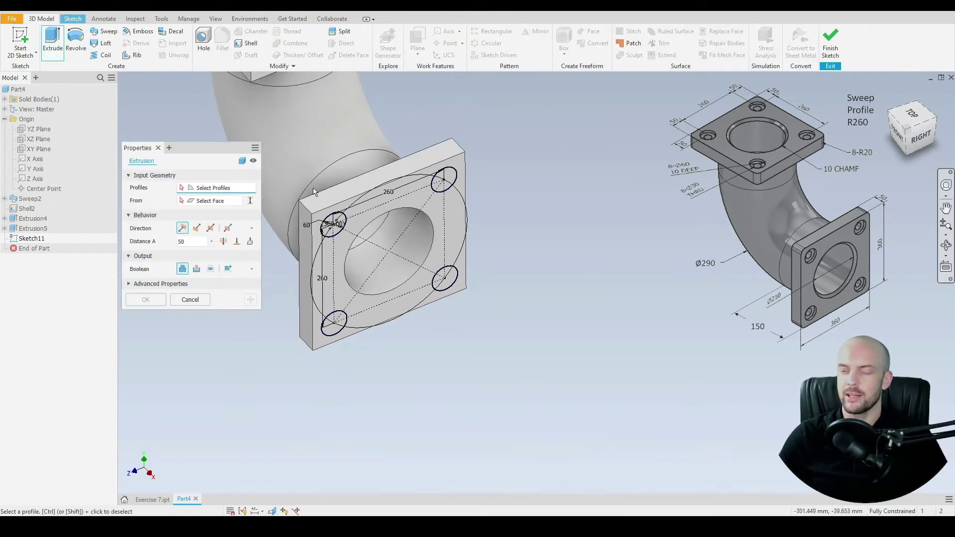
drag(278, 131, 501, 373)
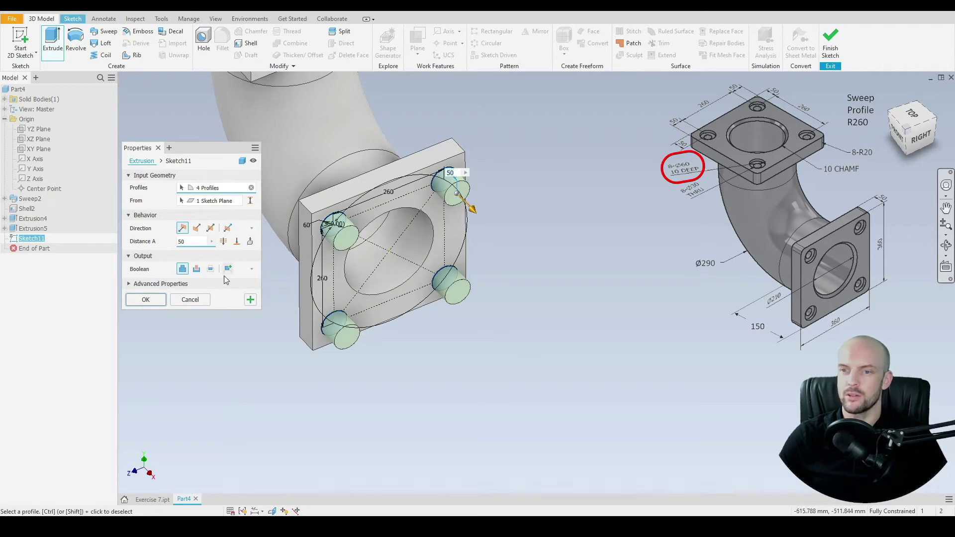
click(197, 272)
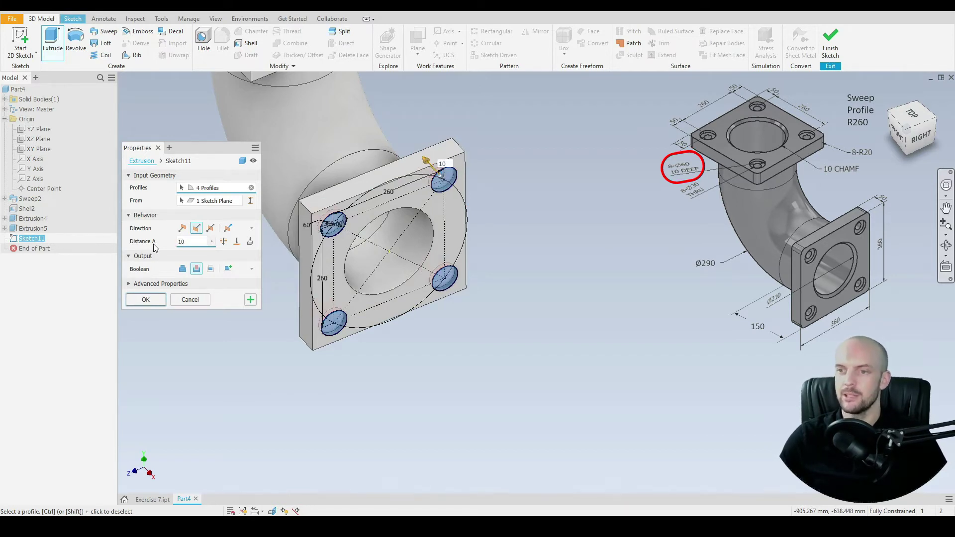
click(145, 300)
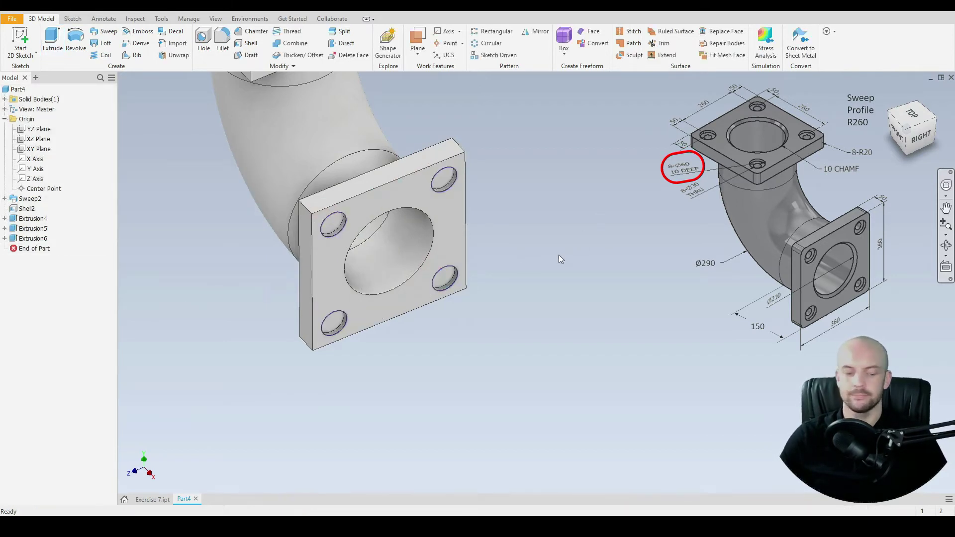
- Start a sketch on the floor of the upper-left counterbore and project the circular edge of the flange bore
shift+middle_drag(559, 259, 473, 256)
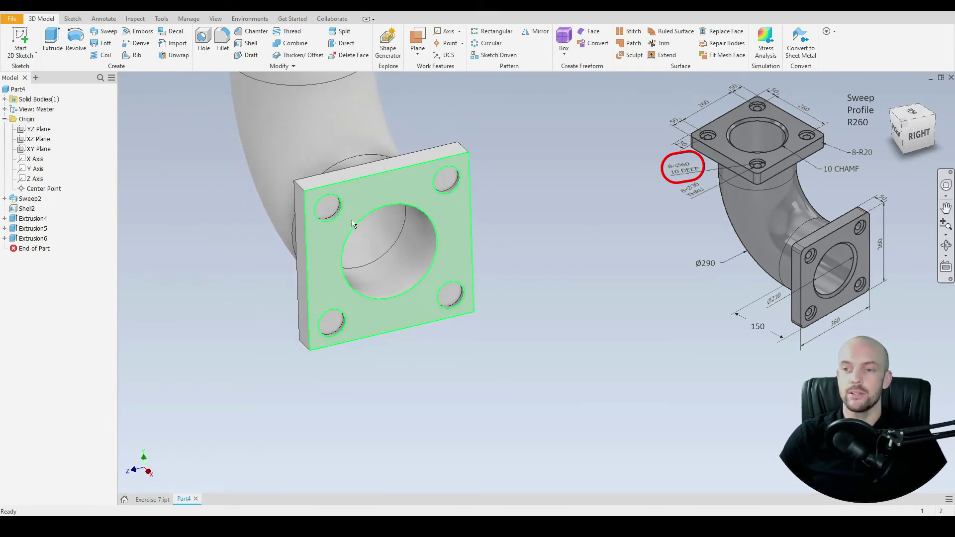
click(331, 212)
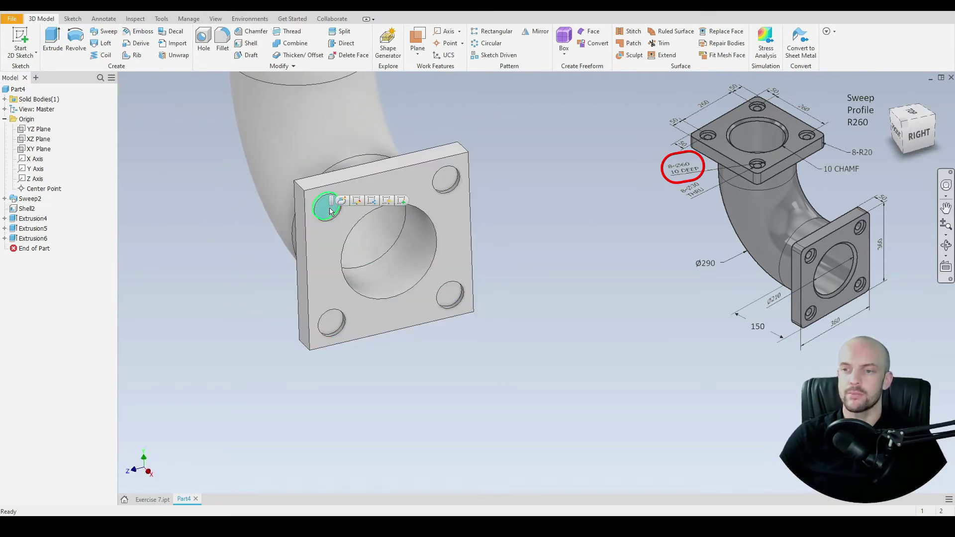
click(402, 201)
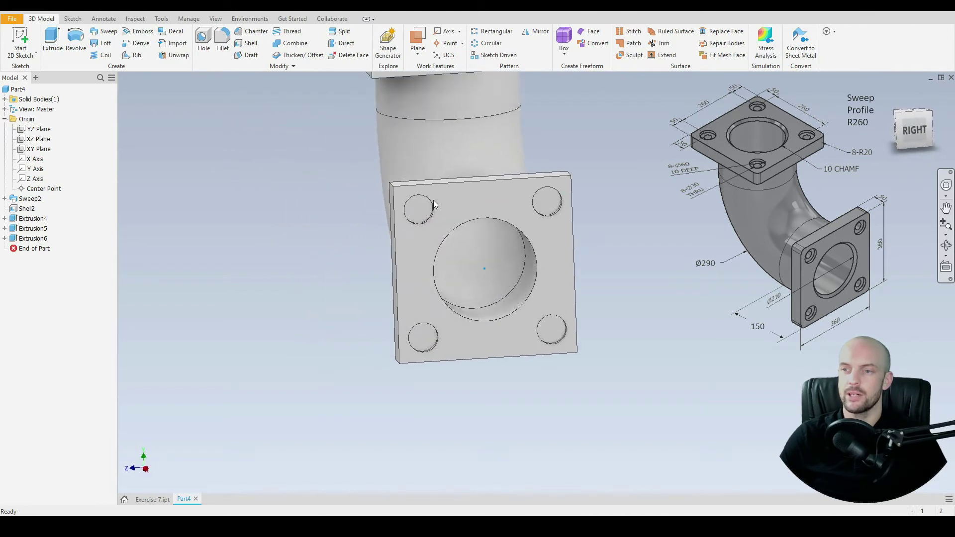
scroll(521, 239, up, 3)
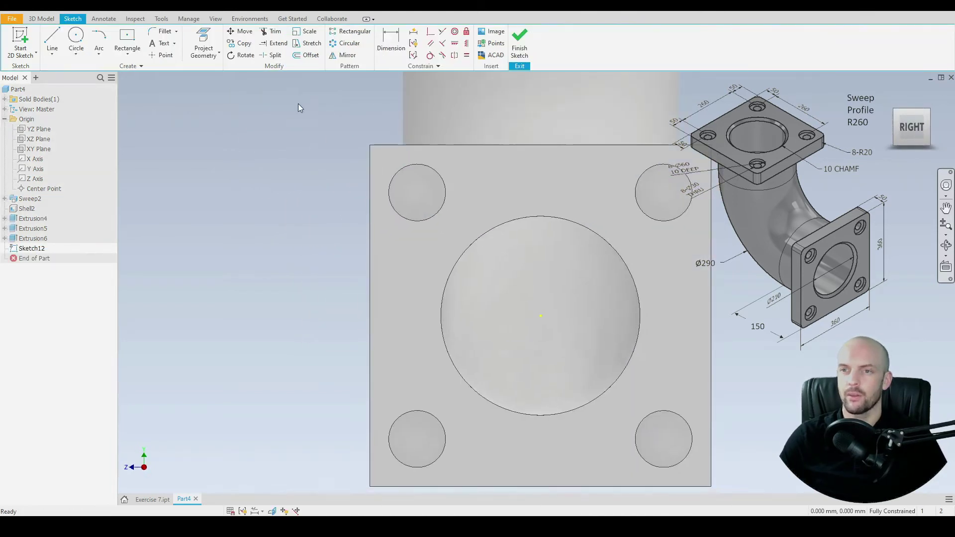
click(214, 46)
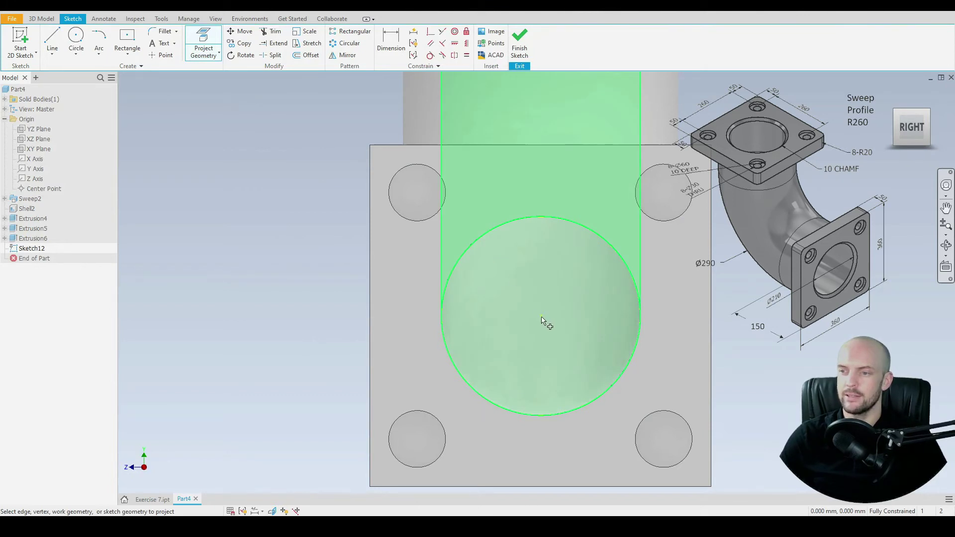
click(542, 321)
- Draw a 30 mm diameter circle concentric with the upper-left counterbore and end the Circle command
click(76, 40)
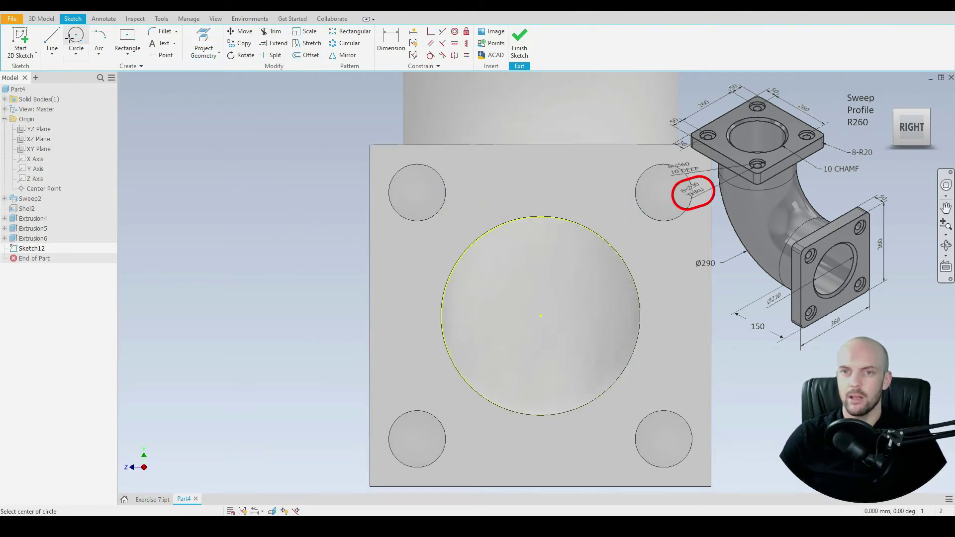
click(417, 192)
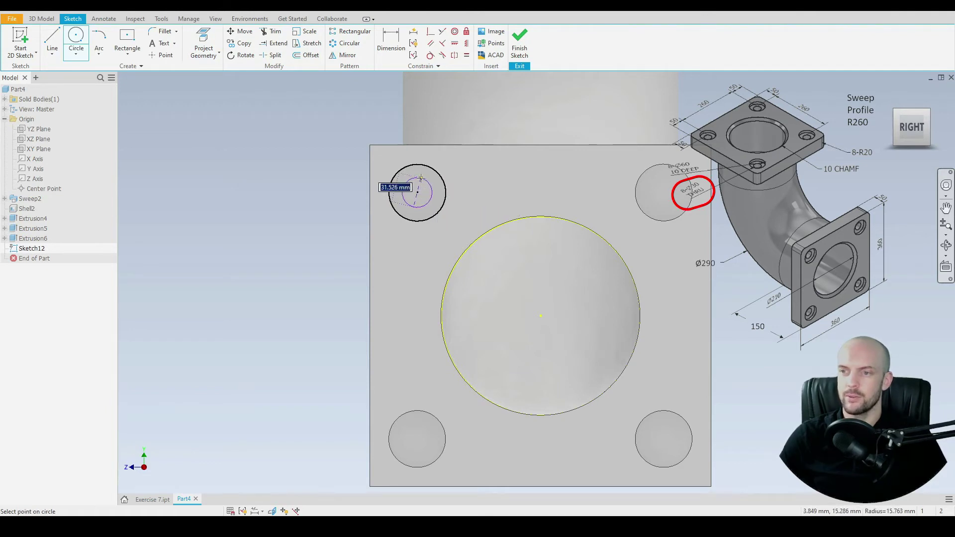
text(30)
key(Return)
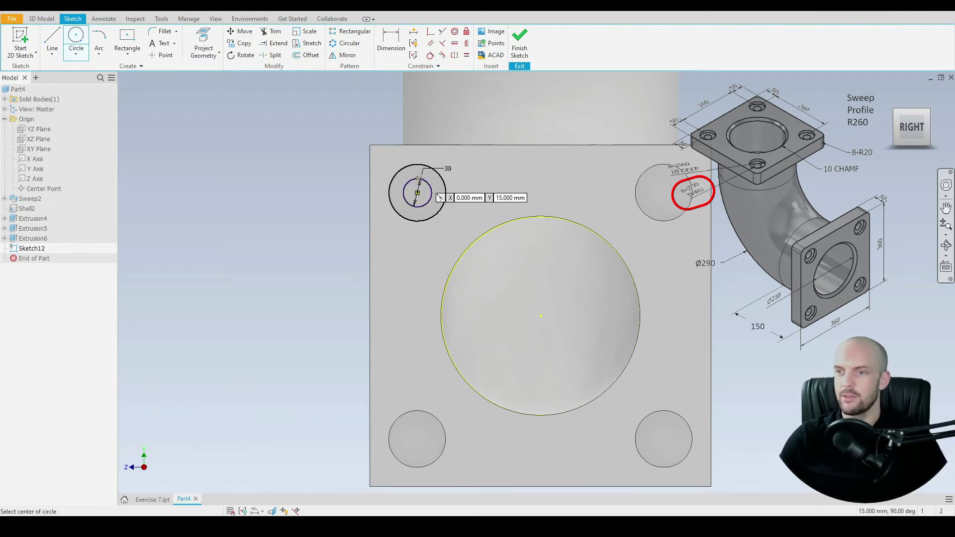
right_click(305, 142)
click(338, 137)
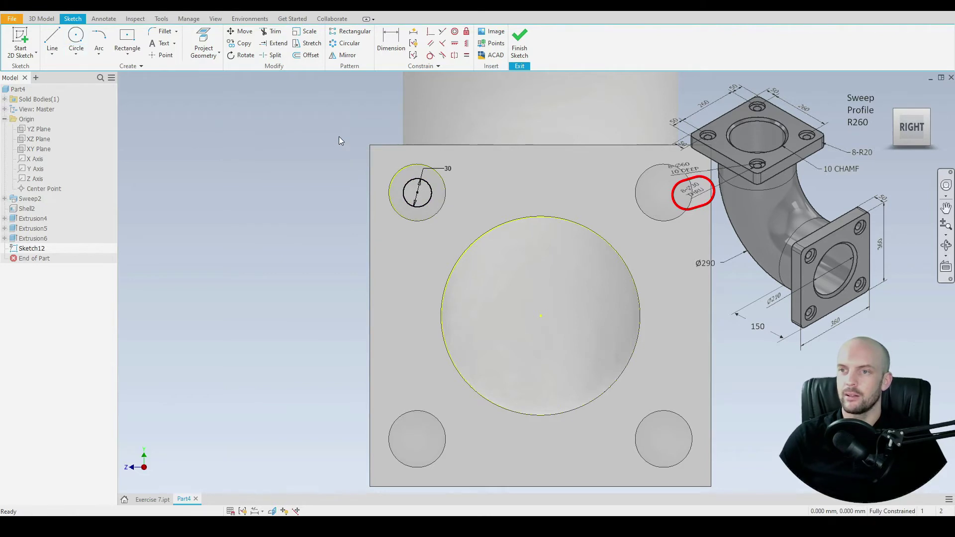
- Pattern the 30 mm circle circularly around the bore centre with 4 instances over 360 degrees, one per counterbore
click(348, 43)
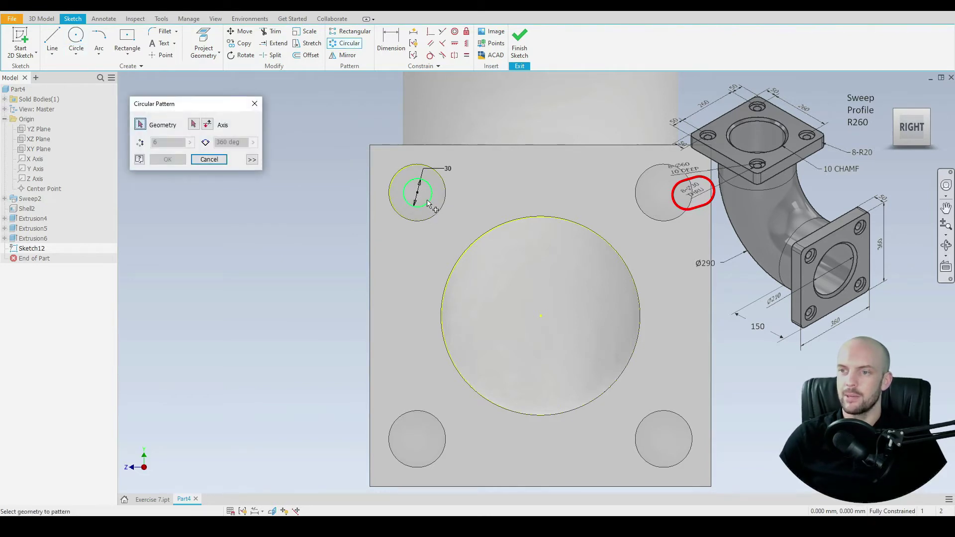
click(428, 204)
click(194, 125)
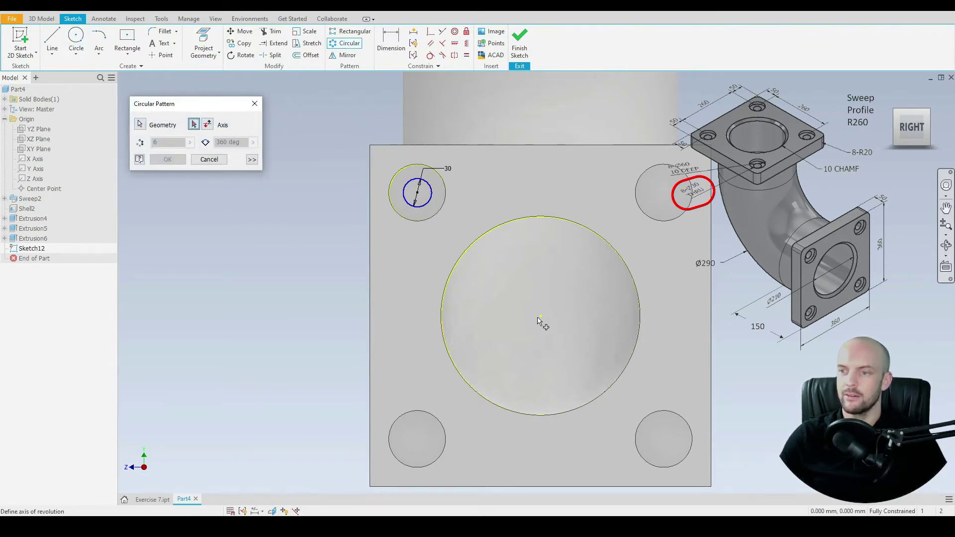
click(540, 317)
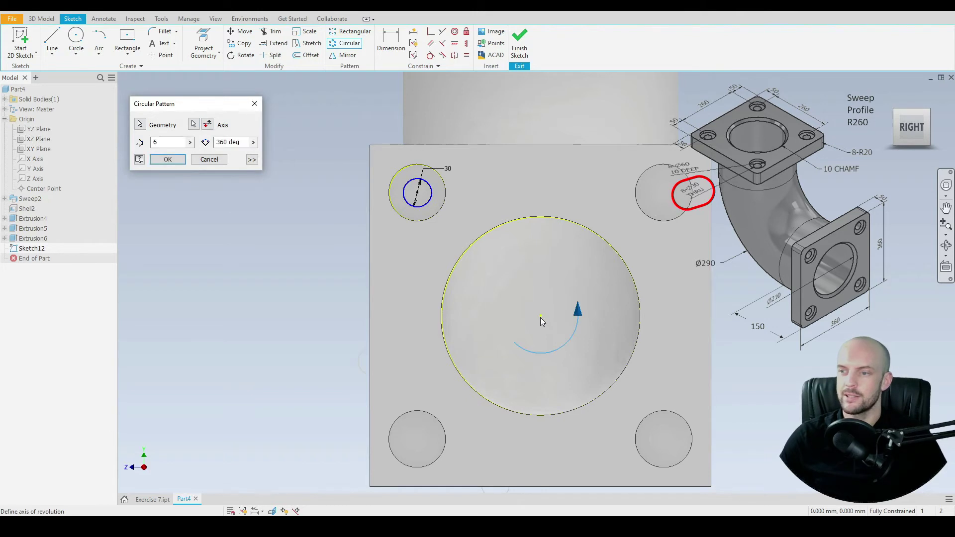
click(174, 142)
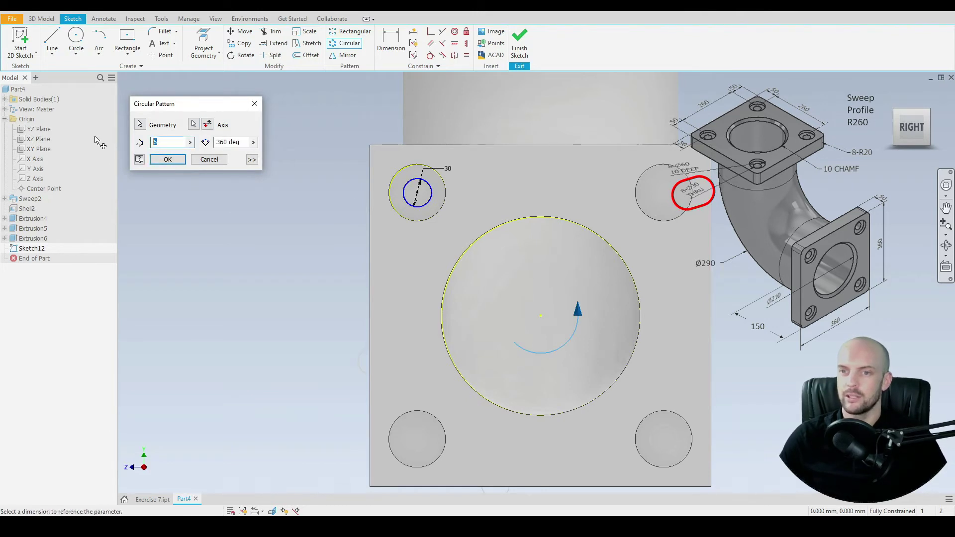
click(168, 159)
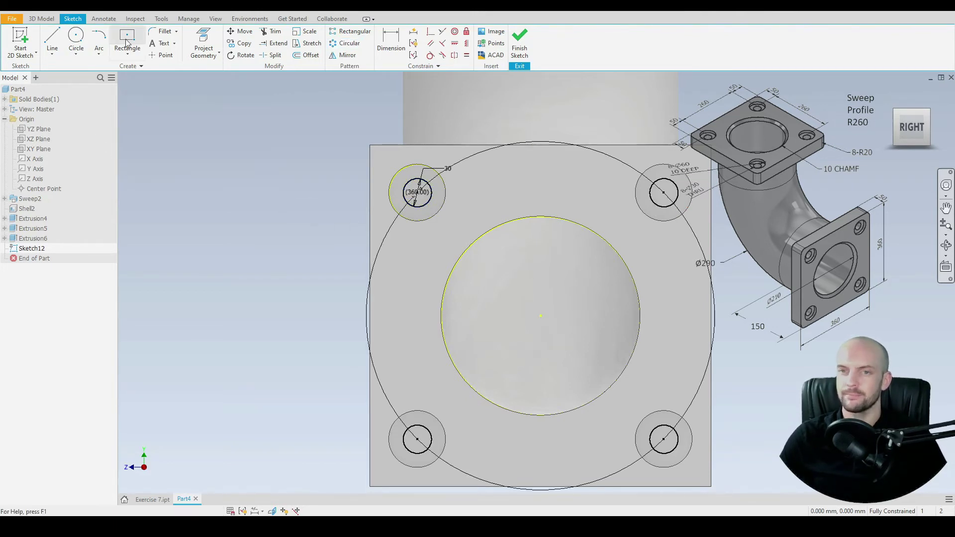
- Start an extrusion using the four 30 mm circles inside the flange counterbores as profiles
click(41, 19)
shift+middle_drag(273, 231, 292, 242)
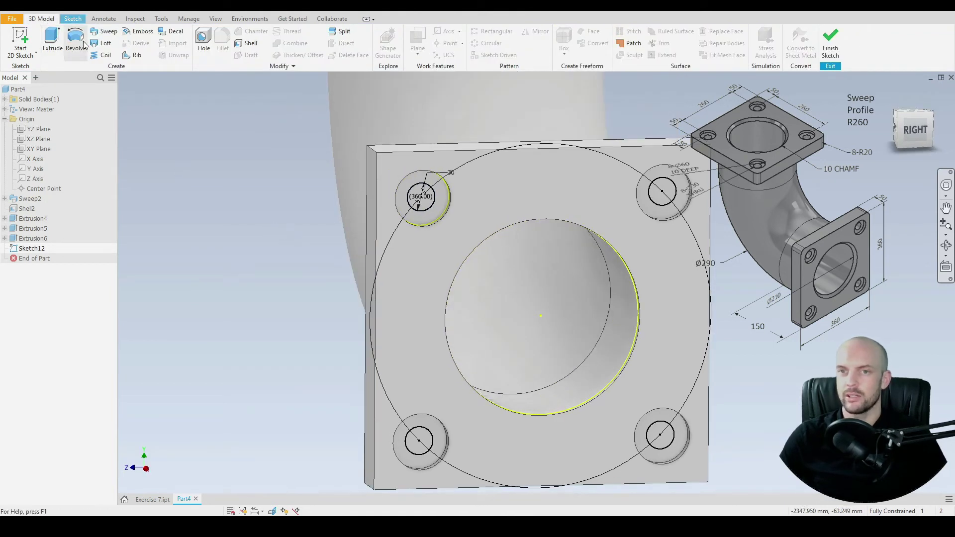
click(58, 49)
scroll(434, 213, up, 3)
click(423, 196)
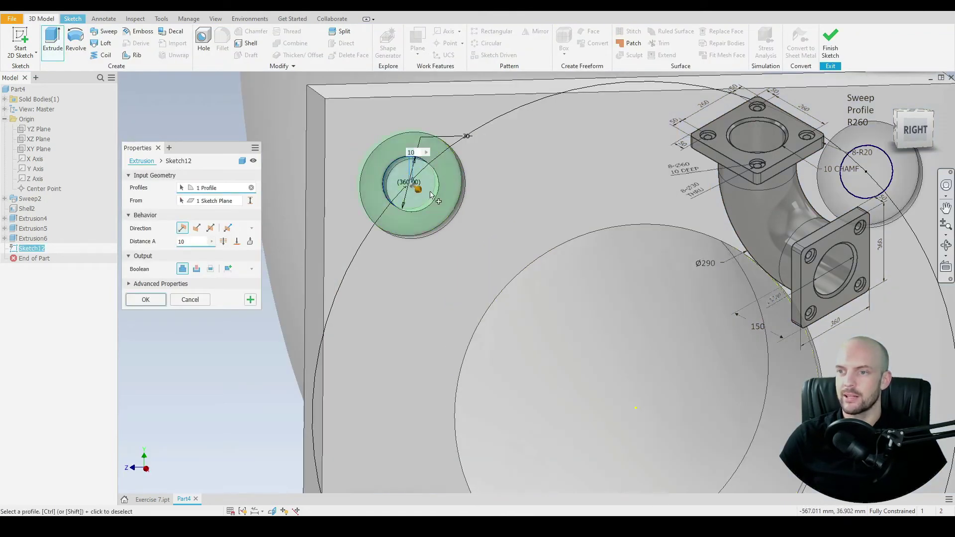
scroll(429, 192, down, 3)
scroll(591, 180, up, 3)
click(575, 210)
scroll(574, 209, down, 3)
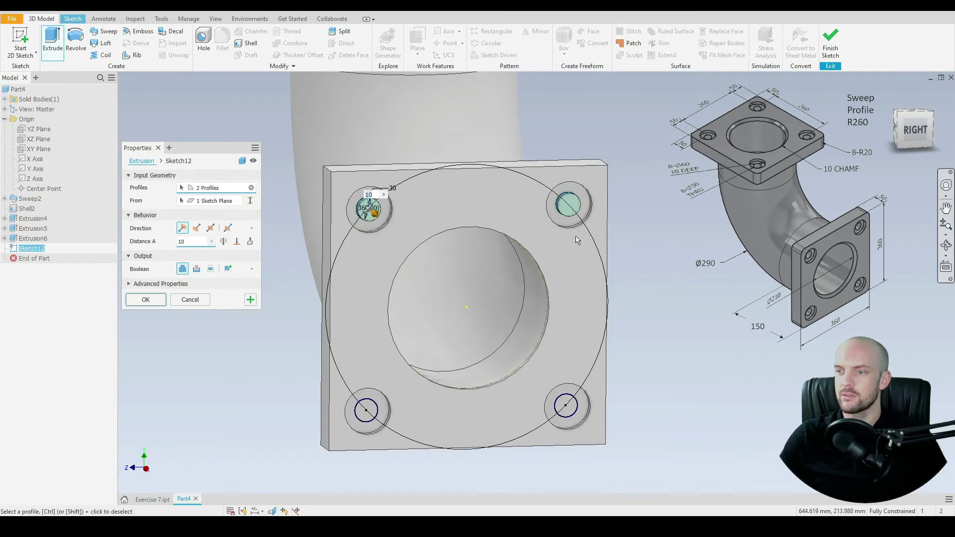
scroll(566, 405, down, 3)
click(569, 404)
scroll(569, 403, up, 3)
scroll(338, 406, down, 3)
click(338, 407)
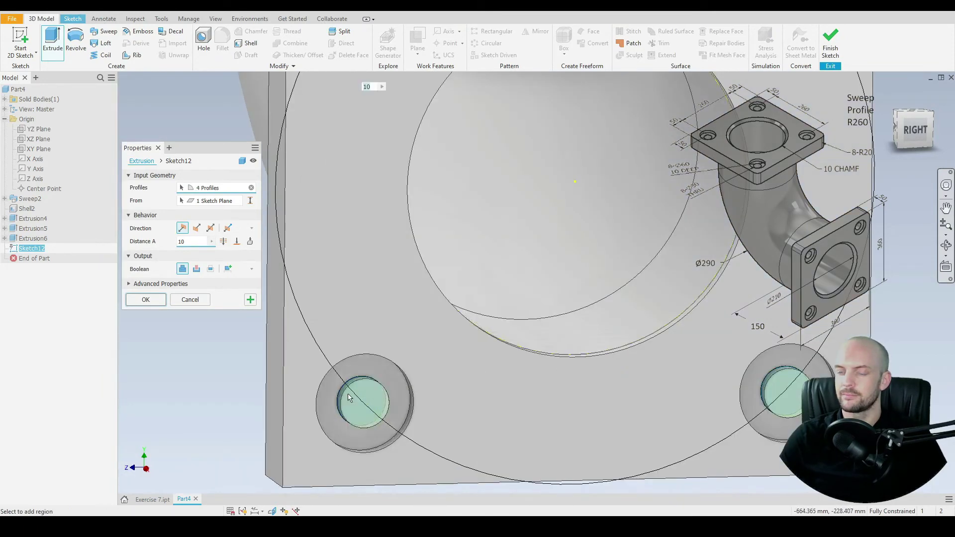
- Make the extrusion a cut that runs through the flange to its back face
scroll(338, 407, up, 3)
shift+middle_drag(366, 261, 265, 257)
click(197, 269)
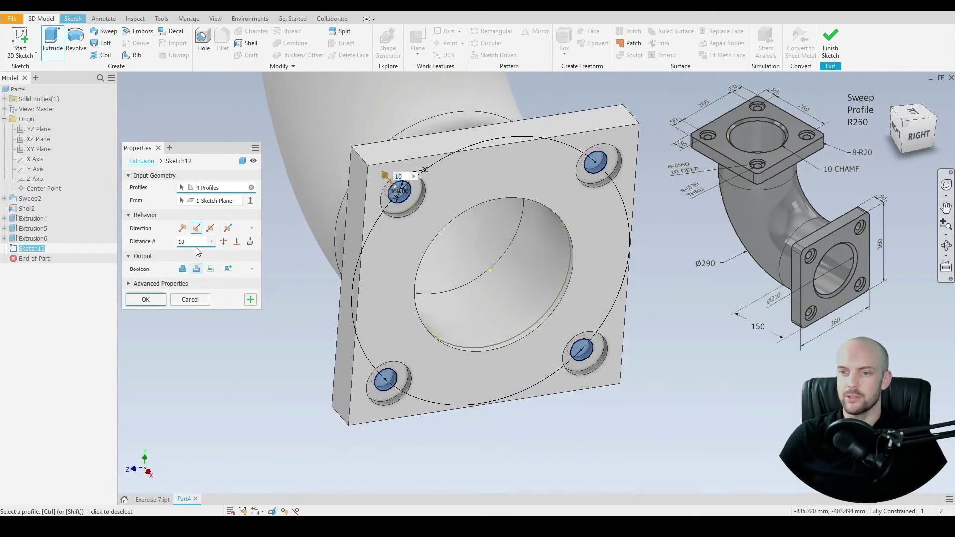
click(236, 241)
shift+middle_drag(398, 189, 484, 386)
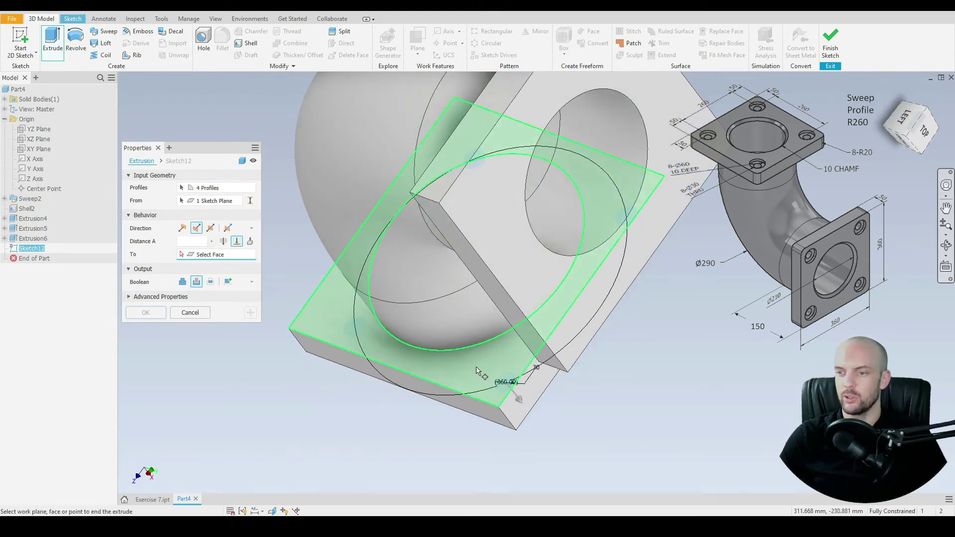
click(466, 372)
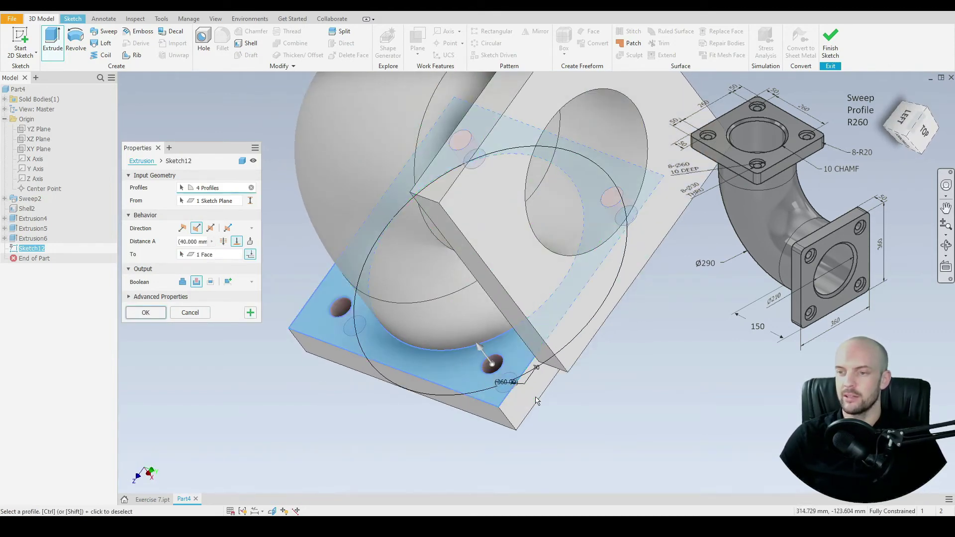
shift+middle_drag(537, 401, 481, 325)
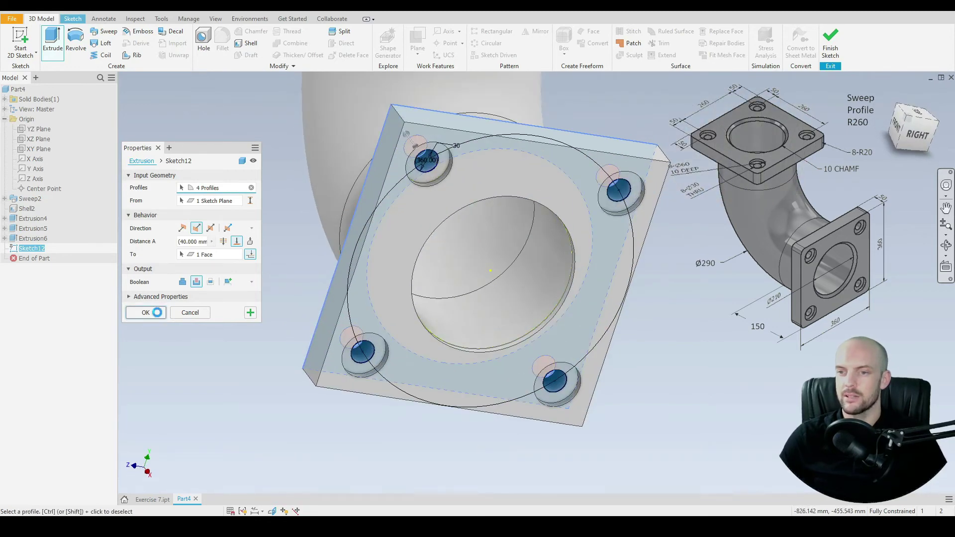
- Start a sketch on the outer face of the upper flange and project the circular edge of its bore
shift+middle_drag(528, 277, 537, 226)
scroll(498, 222, down, 5)
middle_drag(463, 216, 482, 309)
shift+middle_drag(410, 247, 449, 276)
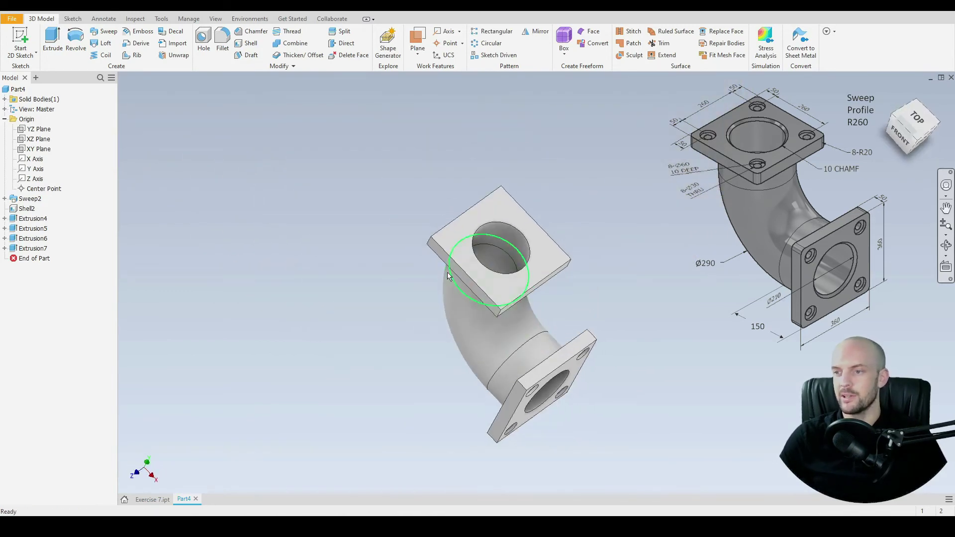
click(458, 242)
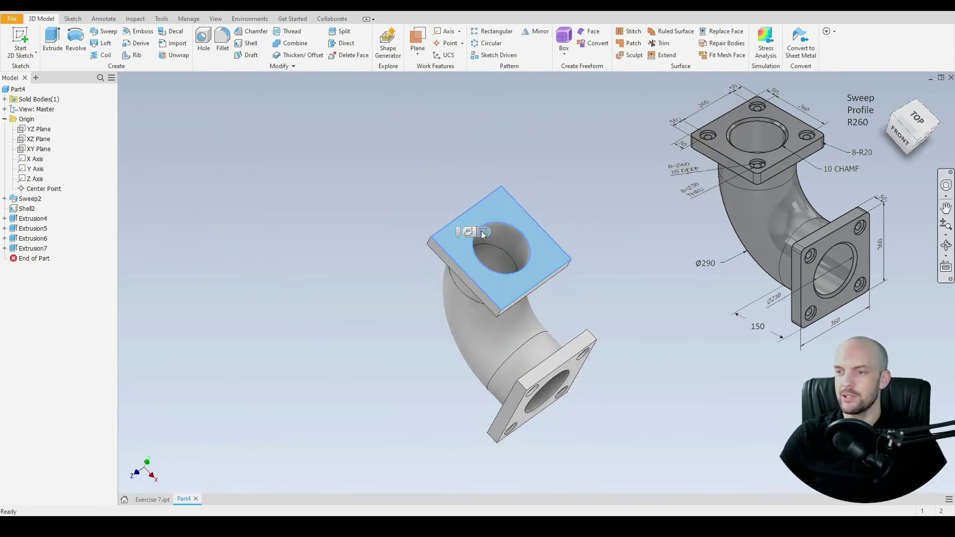
key(Page_Up)
middle_drag(530, 153, 460, 230)
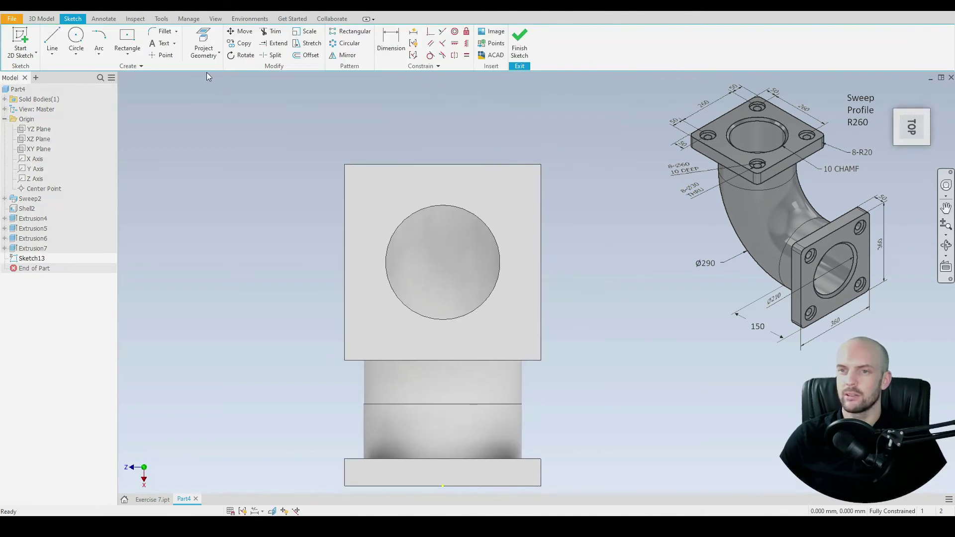
click(204, 39)
middle_drag(388, 190, 313, 164)
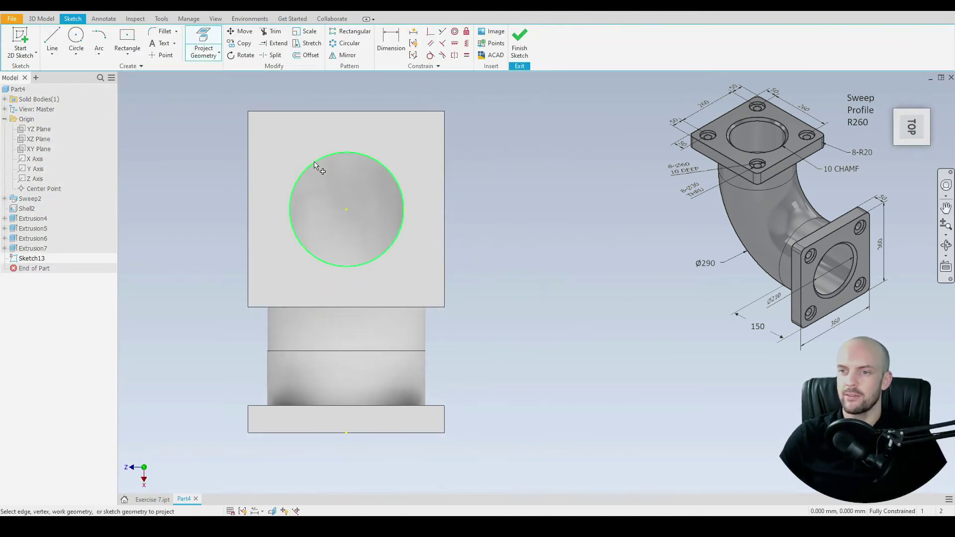
click(314, 162)
right_click(175, 118)
click(197, 121)
- Draw a 260 by 260 mm centre-point rectangle centred on the projected bore
click(124, 36)
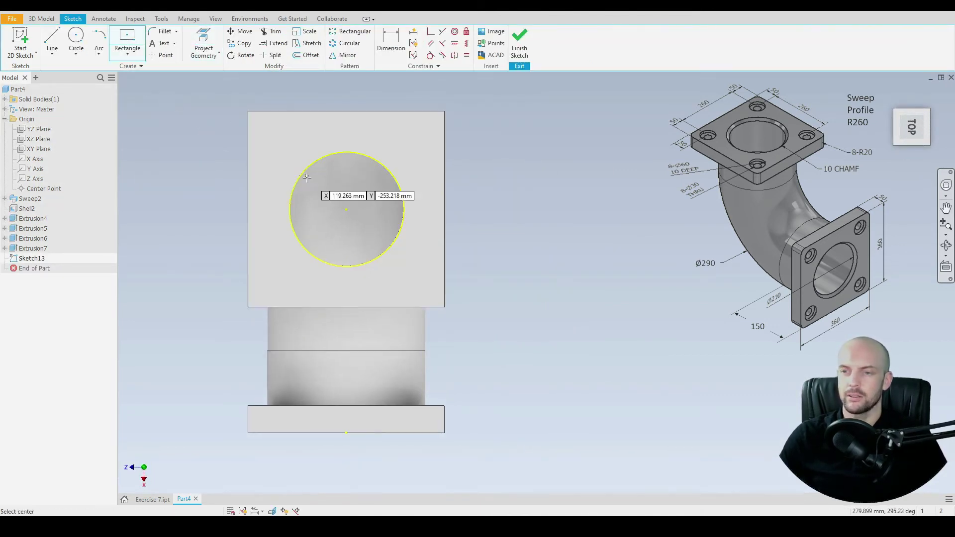
click(346, 209)
text(26)
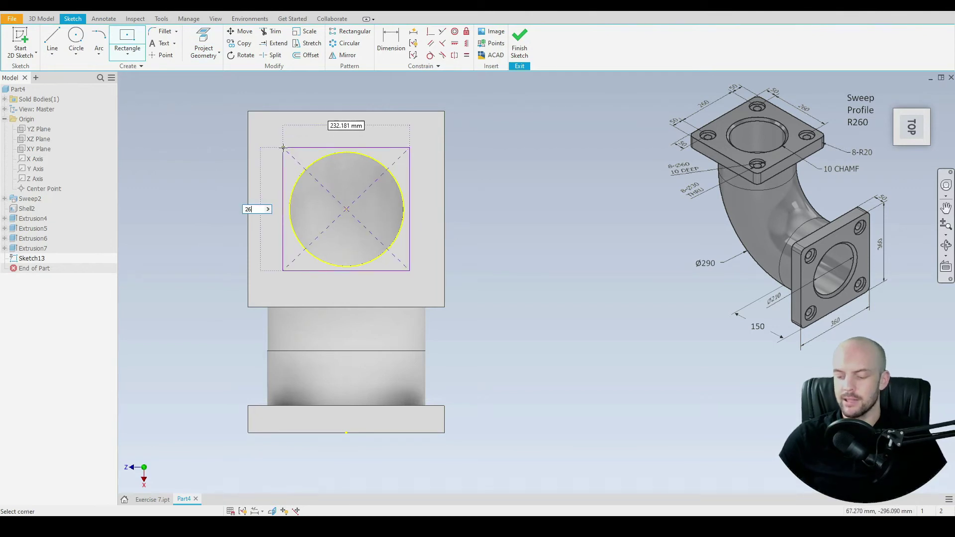
text(0)
key(Tab)
text(260)
key(Return)
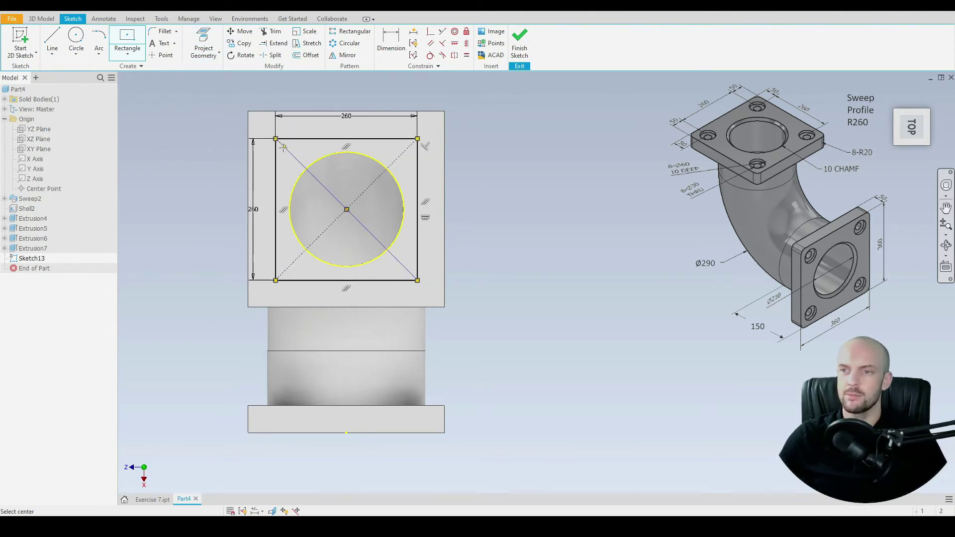
- Draw a 60 mm diameter circle centred on the rectangle's upper-left corner
click(76, 36)
click(276, 139)
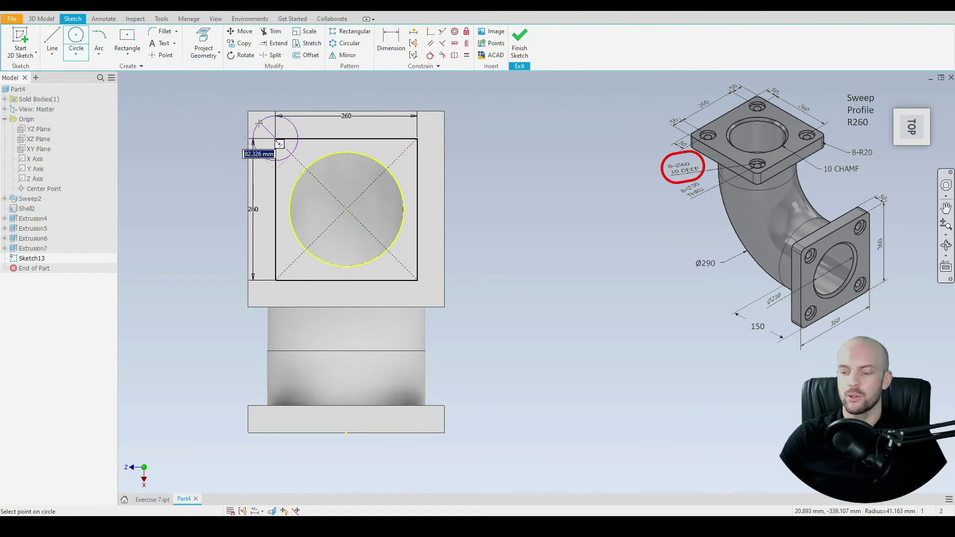
text(60)
key(Return)
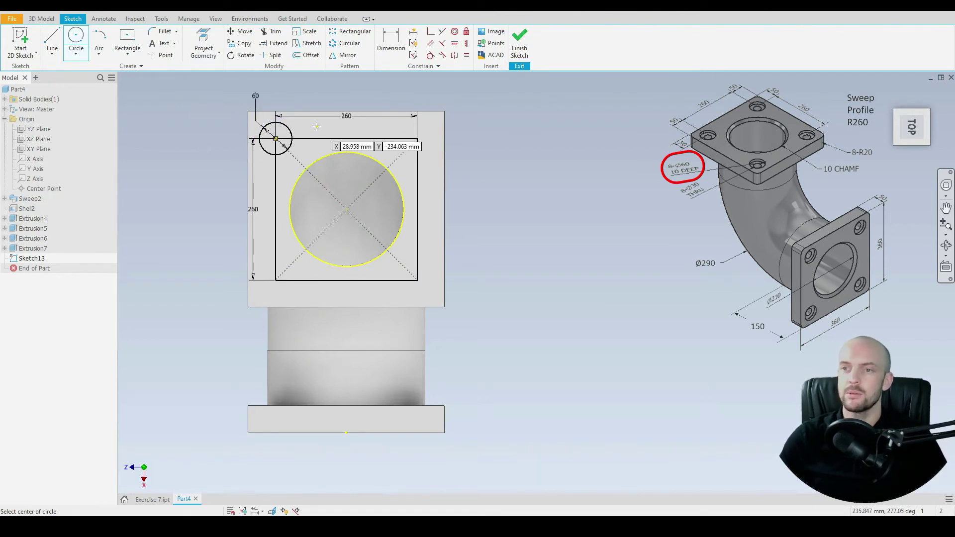
- Pattern the 60 mm circle circularly around the bore centre with 4 instances over 360 degrees
click(346, 43)
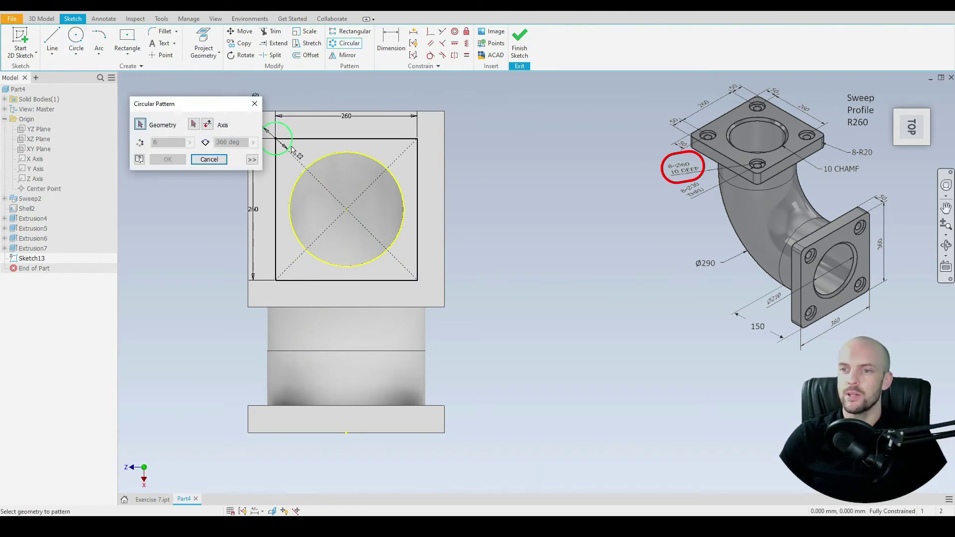
click(193, 125)
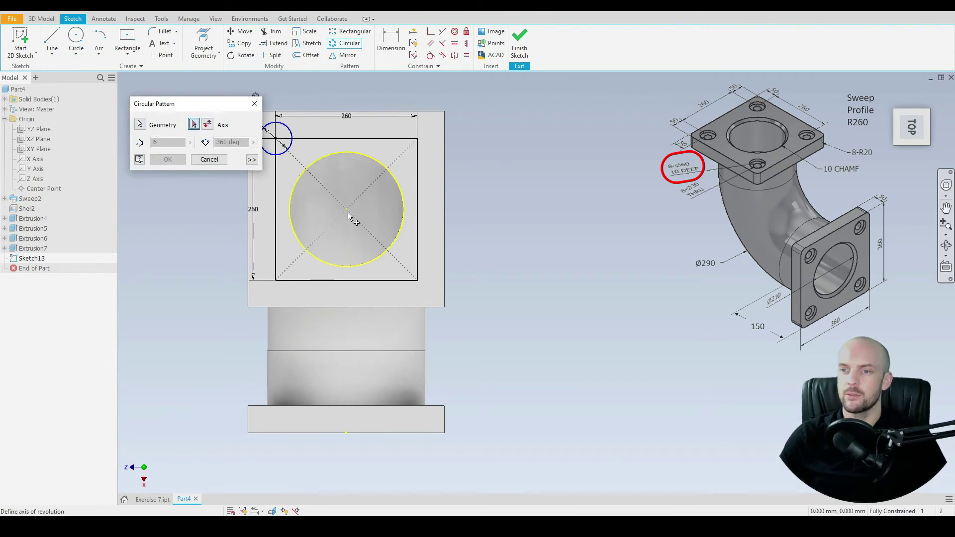
click(346, 210)
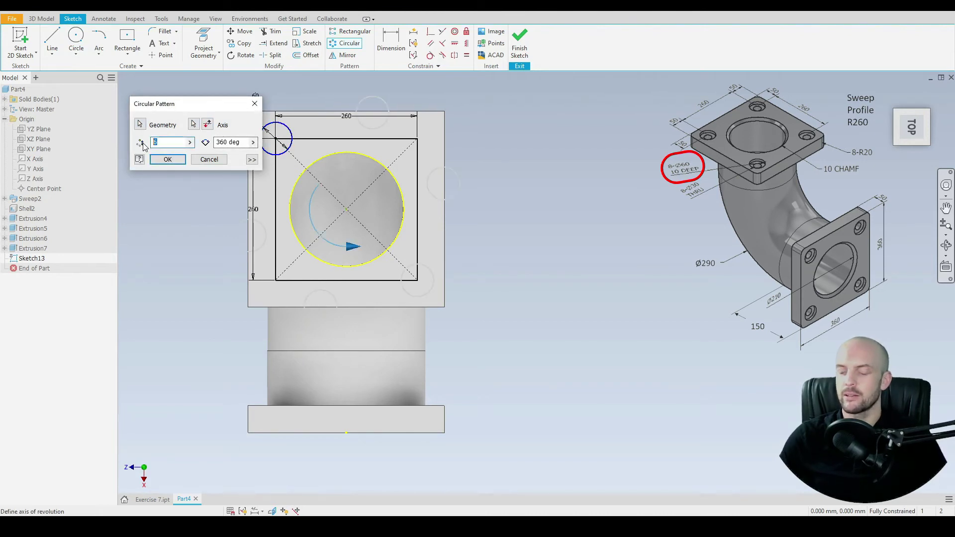
click(167, 159)
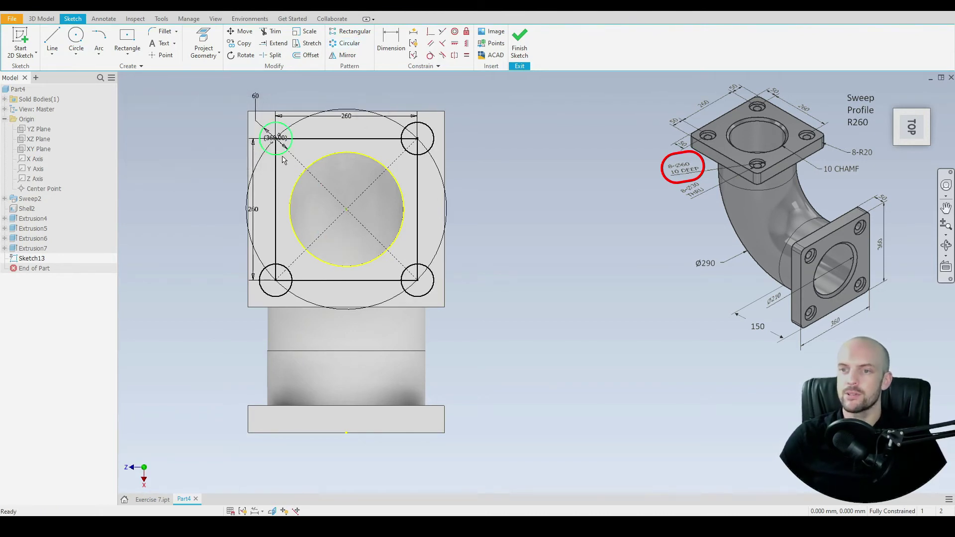
- Convert the four sides of the 260 mm square to construction lines
ctrl+click(417, 198)
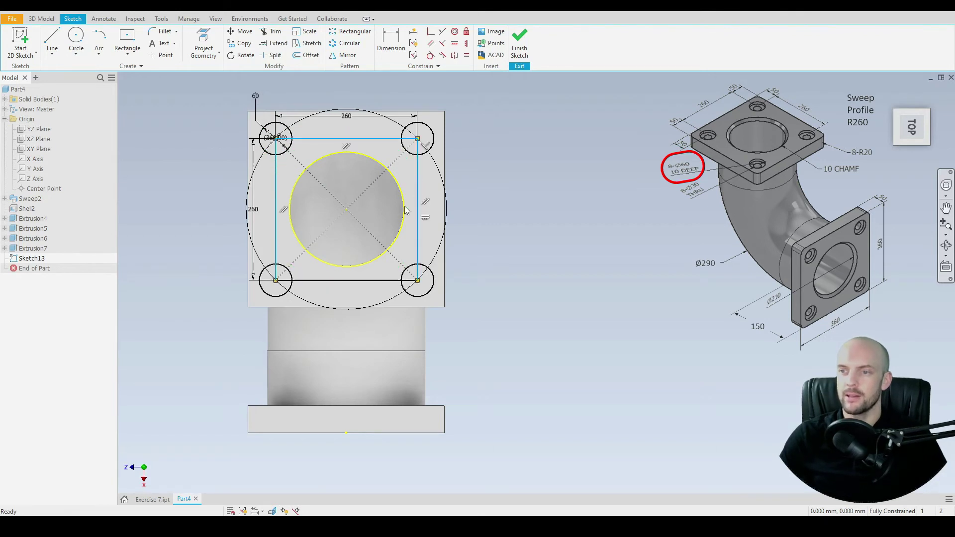
ctrl+click(353, 280)
right_click(353, 280)
click(385, 281)
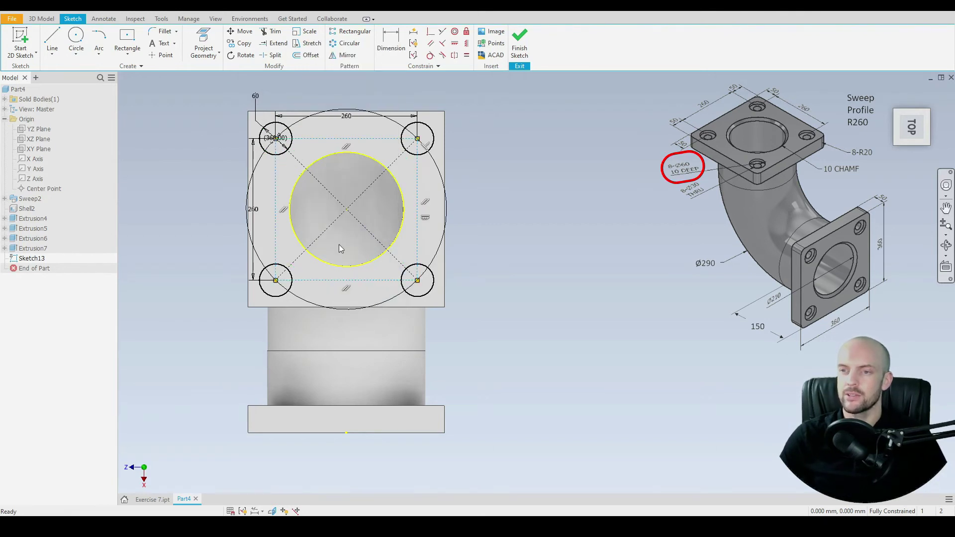
click(182, 119)
- Extrude only the four 60 mm circles as a 10 mm deep cut into the upper flange, leaving out the bore profile
click(41, 19)
click(52, 42)
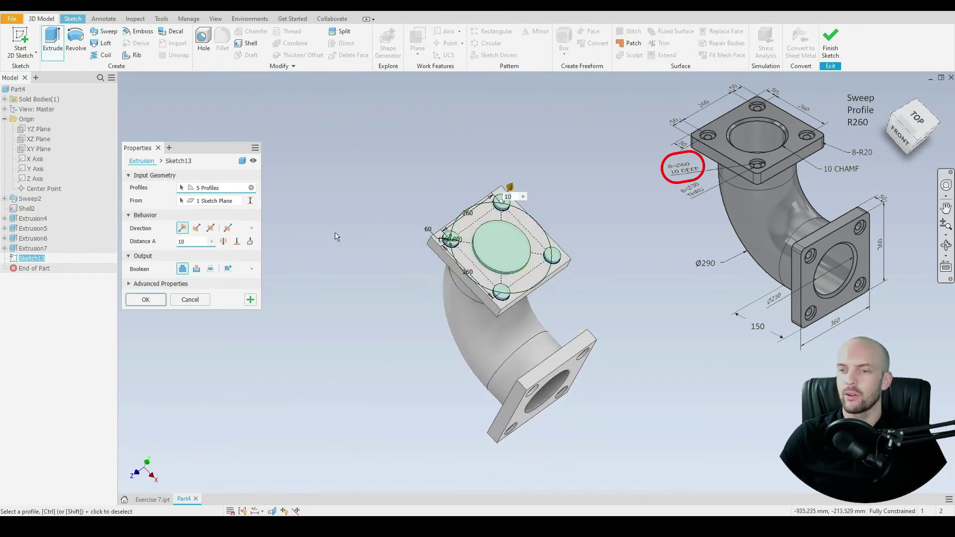
click(250, 189)
scroll(476, 234, up, 5)
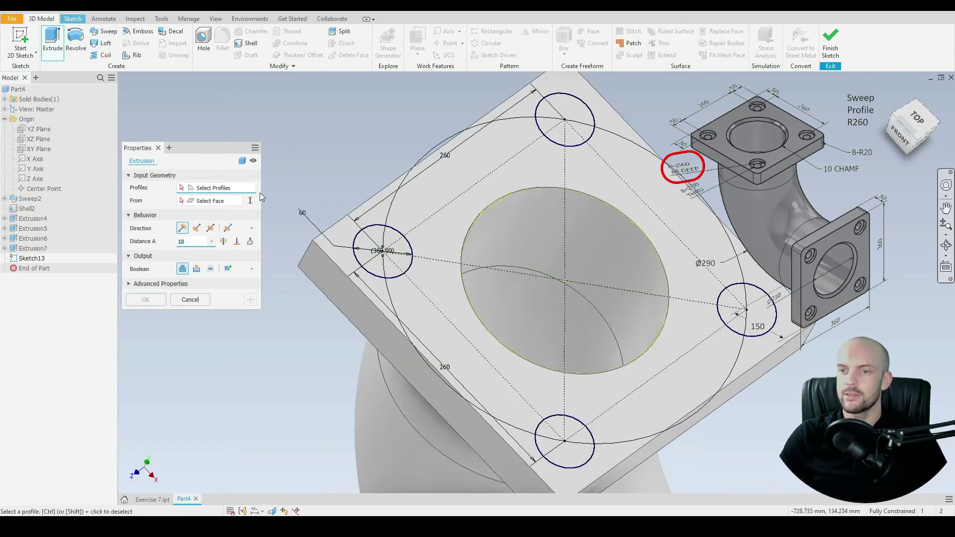
click(388, 244)
click(564, 118)
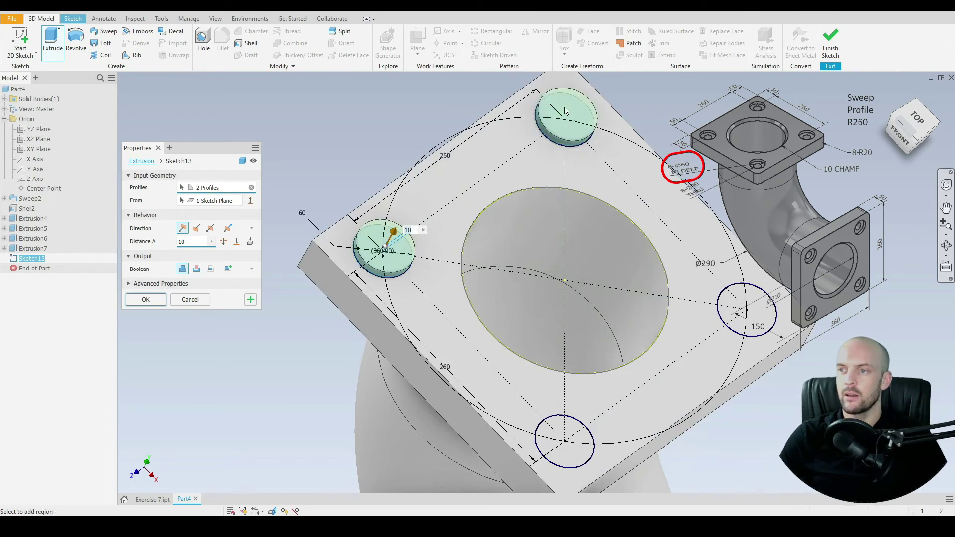
click(745, 308)
click(591, 441)
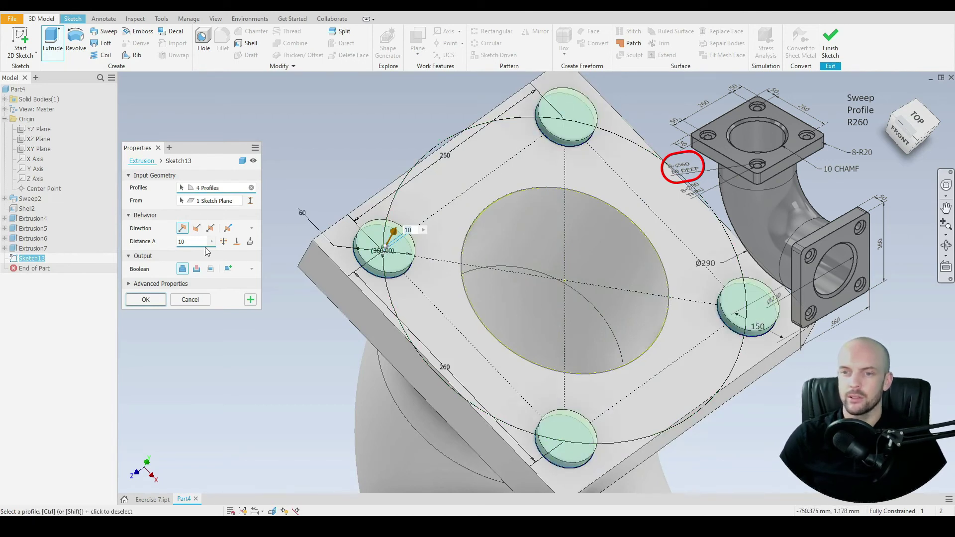
click(197, 268)
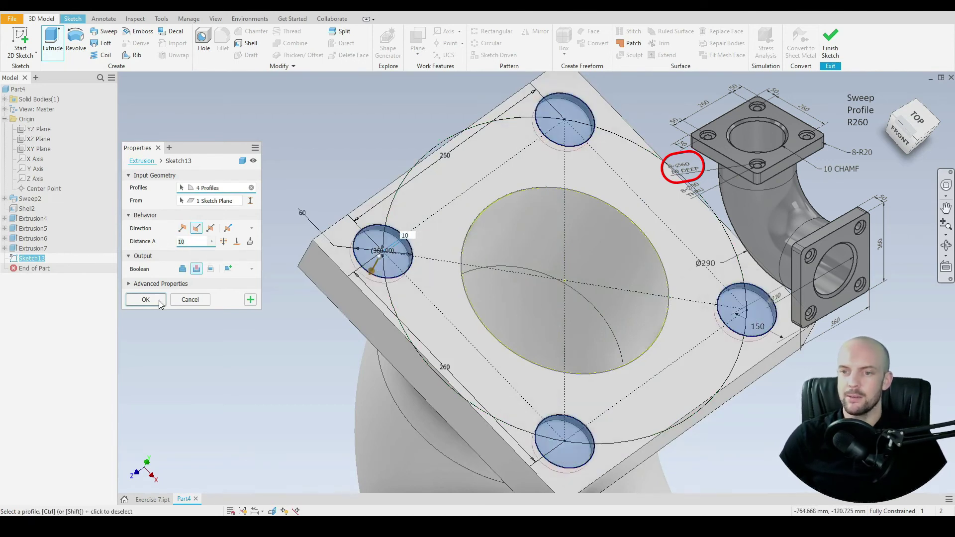
- Start a sketch on the floor of the left counterbore in the upper flange and project the bore's circular edge
click(343, 204)
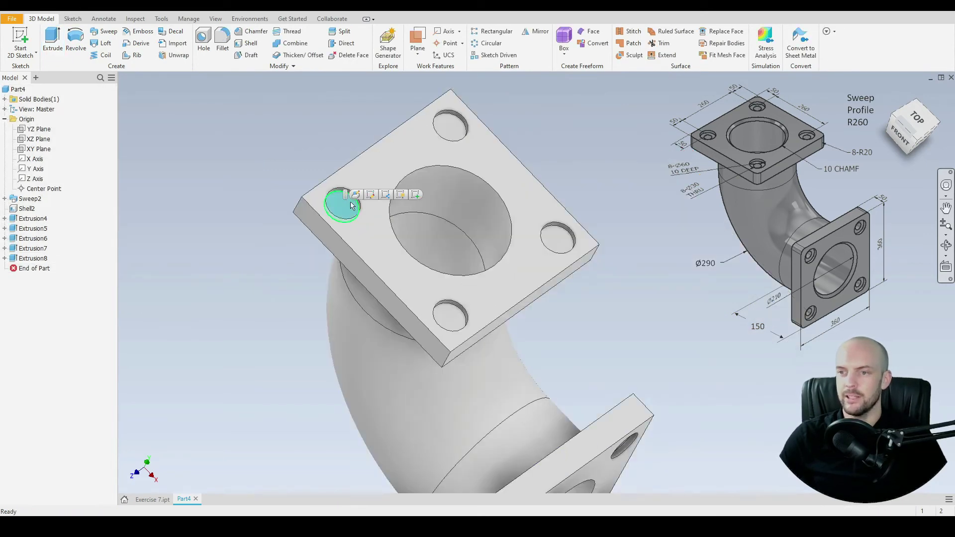
click(416, 195)
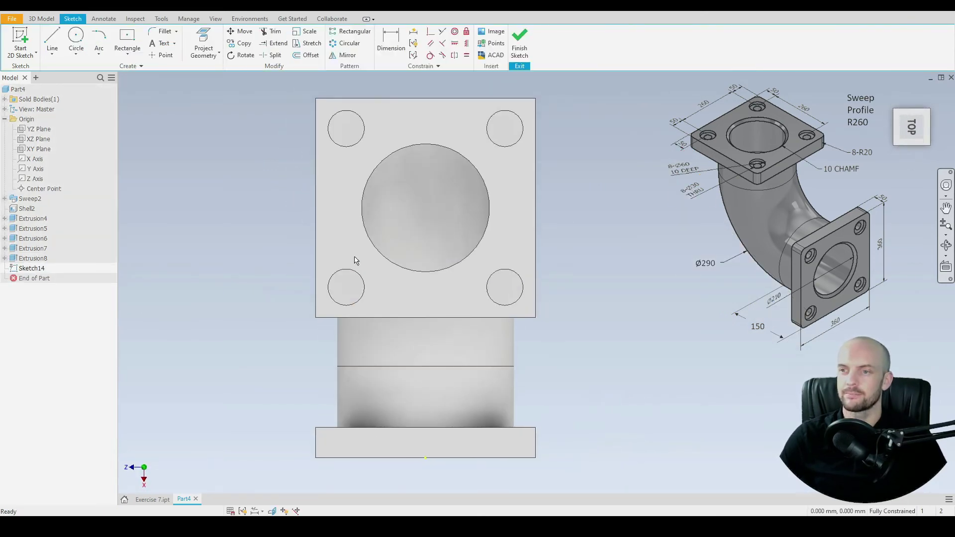
click(204, 42)
click(396, 158)
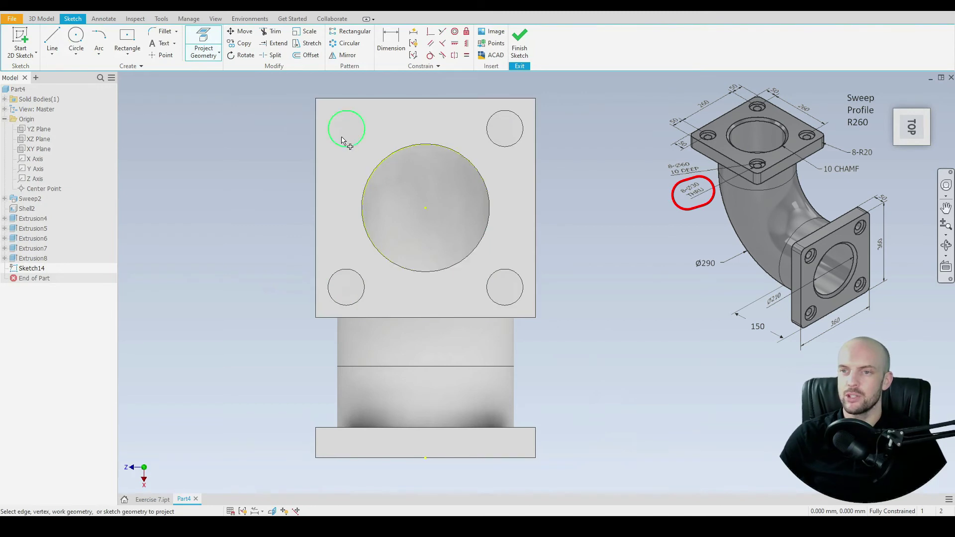
- Draw a 30 mm diameter circle concentric with the upper-left counterbore
click(83, 41)
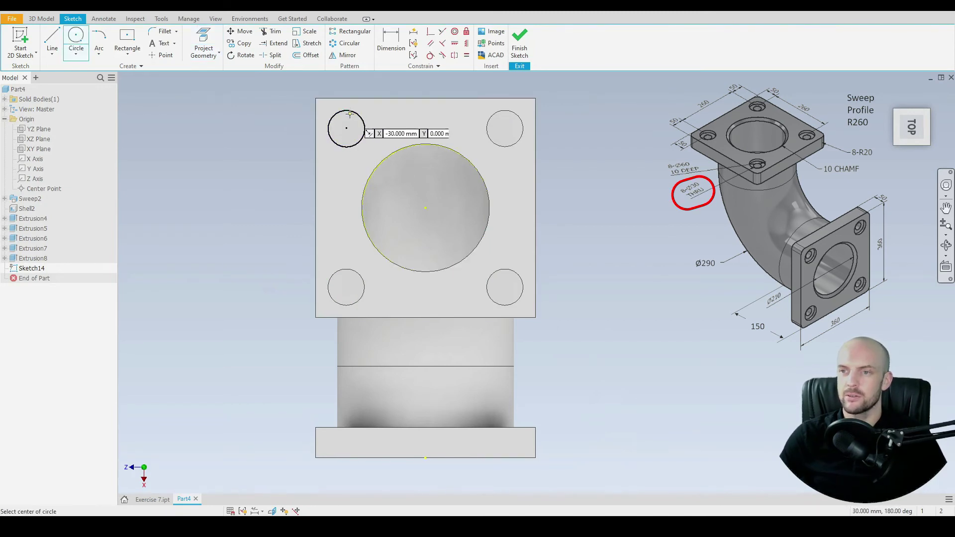
click(347, 129)
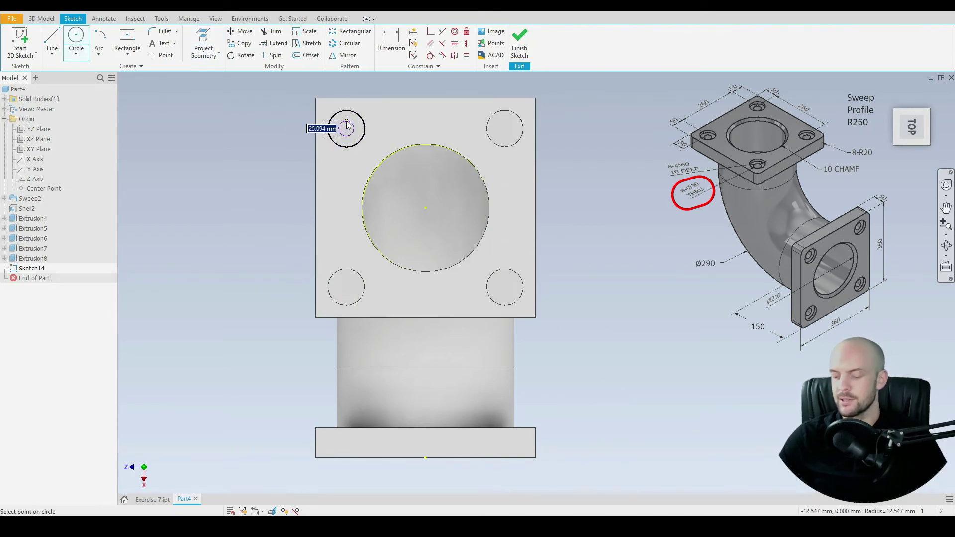
text(30)
key(Return)
- Pattern the 30 mm circle circularly around the bore's centre as 4 instances over 360 degrees
click(346, 43)
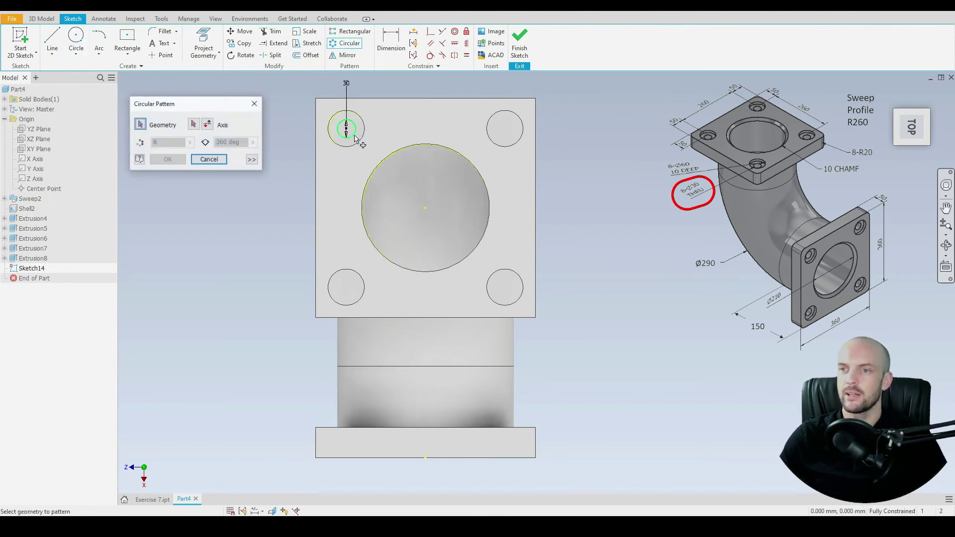
click(356, 140)
click(192, 125)
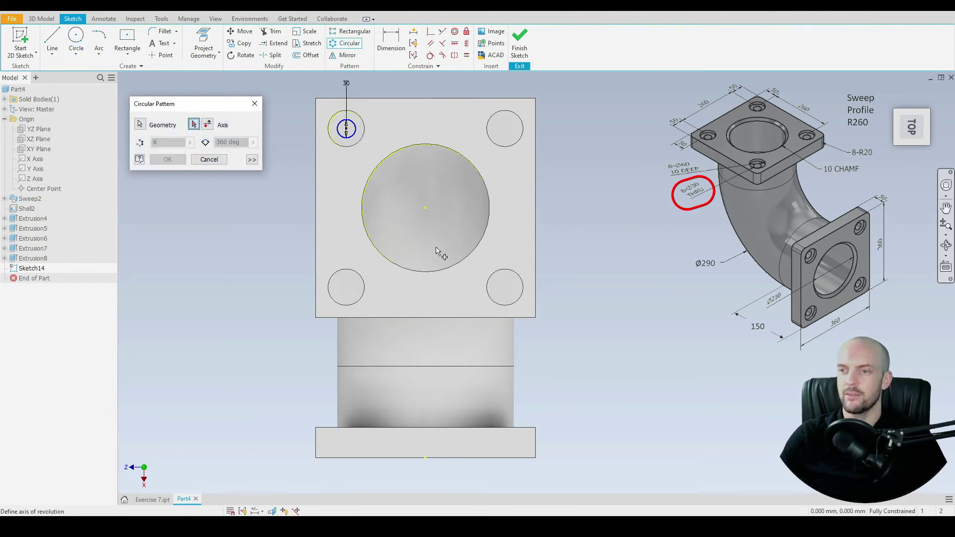
click(426, 210)
double_click(187, 143)
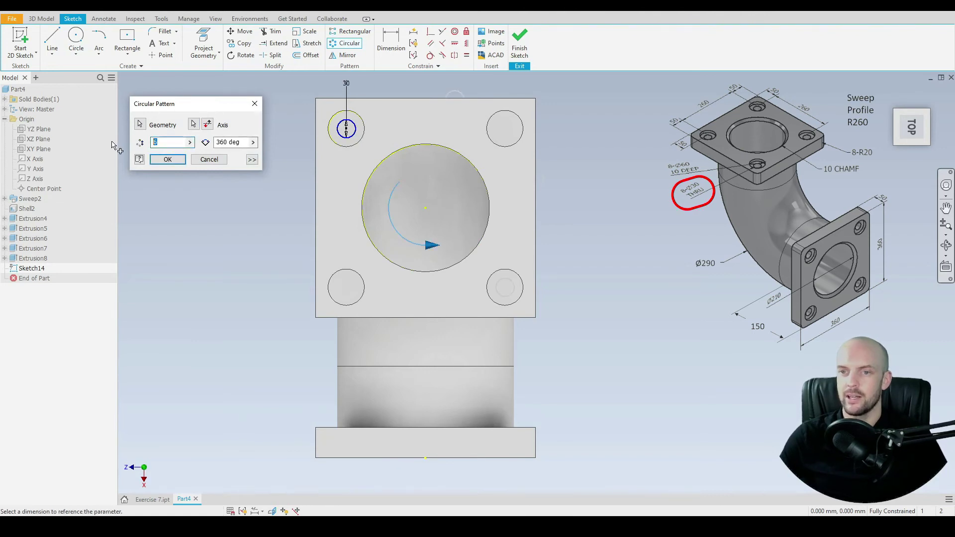
click(159, 162)
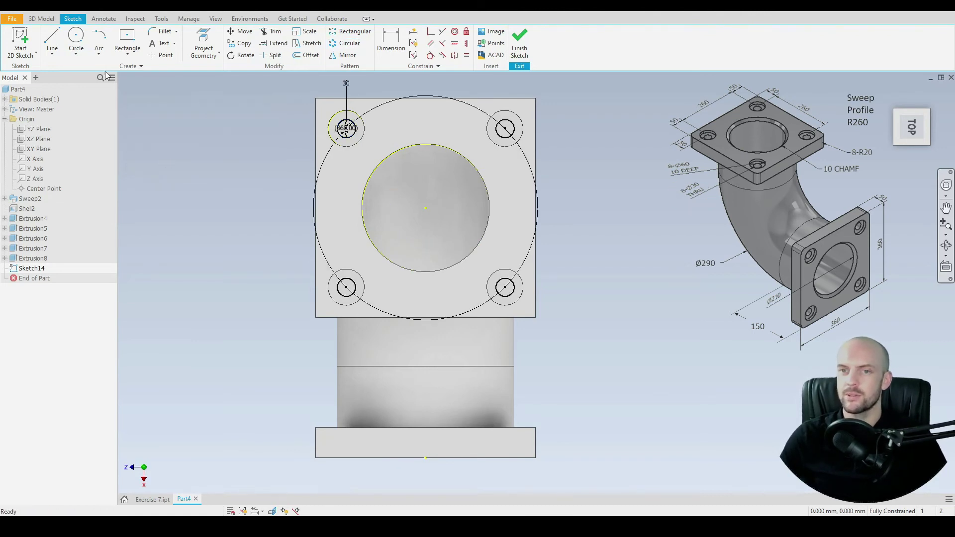
- Extrude the four 30 mm circles as a cut from the counterbore floors to the underside face of the upper flange
click(44, 19)
click(52, 43)
key(e)
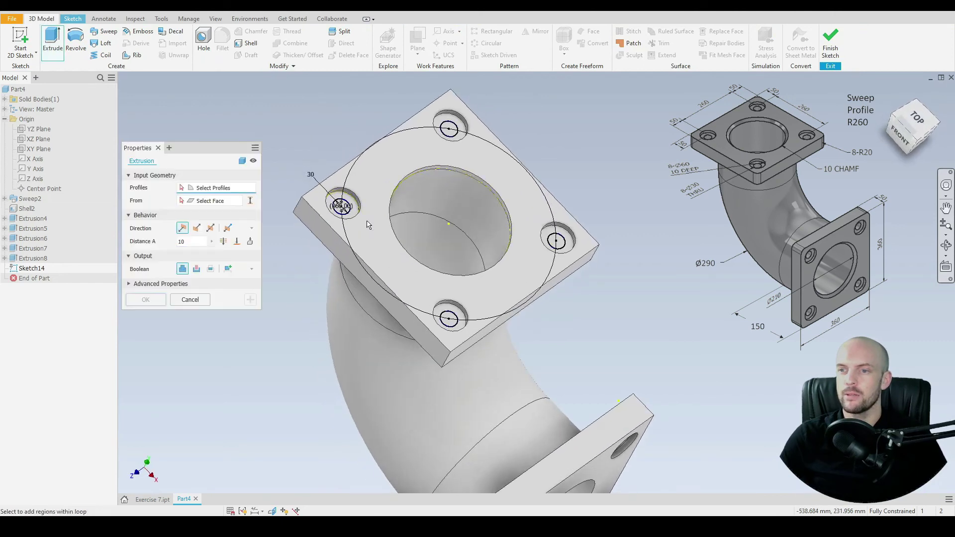
scroll(323, 197, up, 3)
click(320, 191)
click(536, 407)
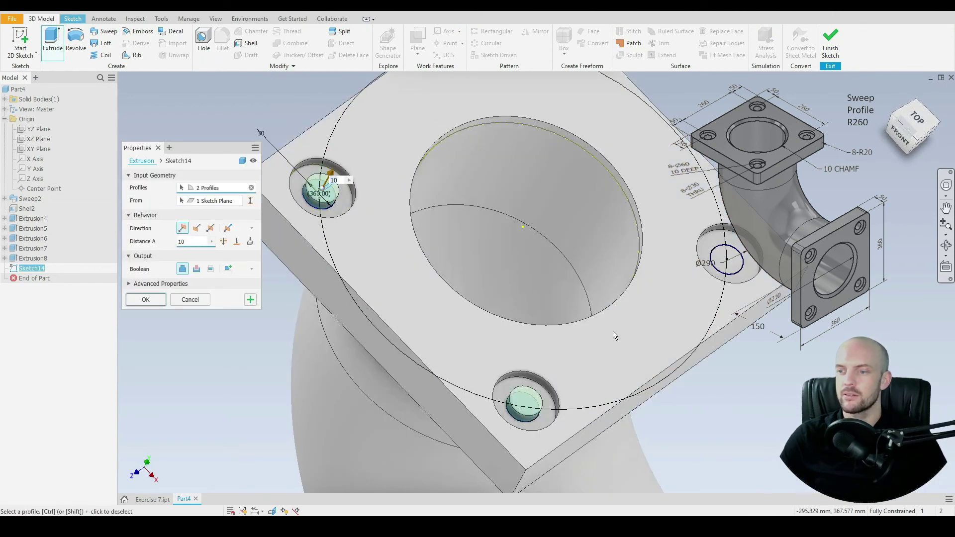
click(724, 259)
middle_drag(608, 191, 565, 272)
click(486, 136)
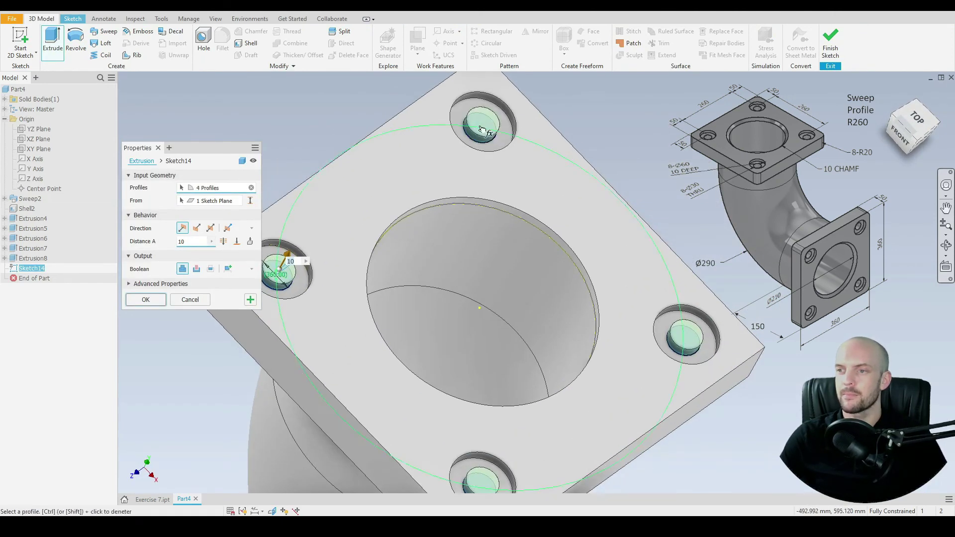
click(197, 269)
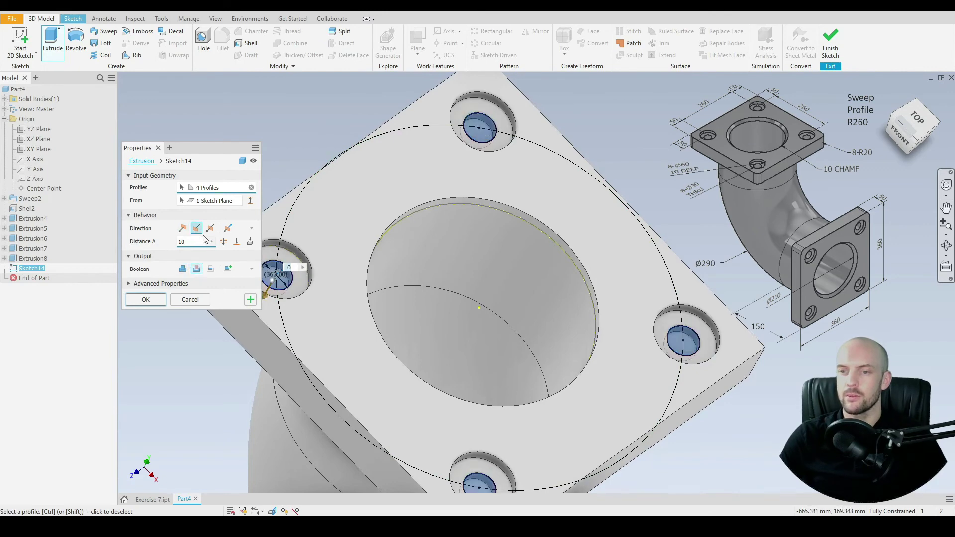
click(237, 242)
shift+middle_drag(352, 348, 381, 194)
middle_drag(208, 423, 420, 244)
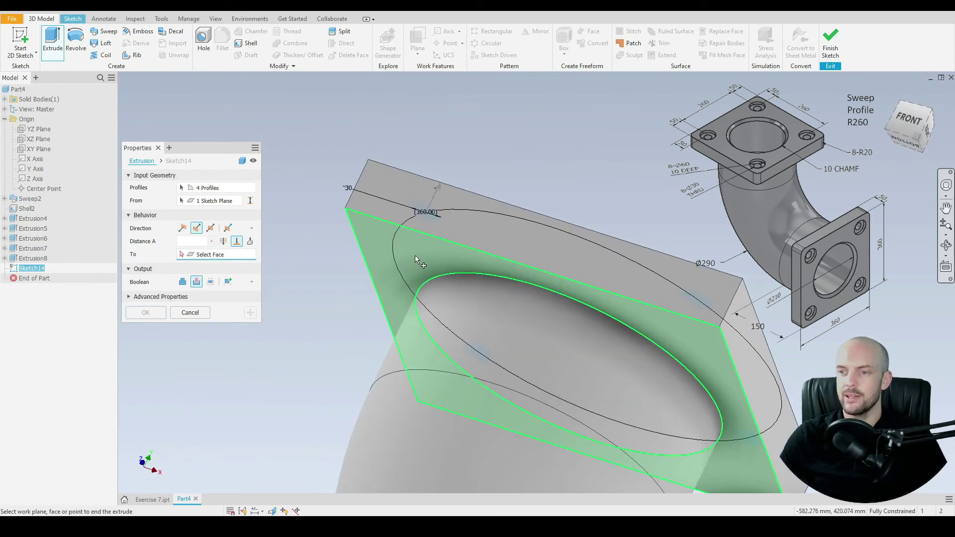
click(418, 255)
click(149, 313)
- Chamfer the outer bore edges of both flanges with a distance of 10 mm
scroll(299, 277, down, 5)
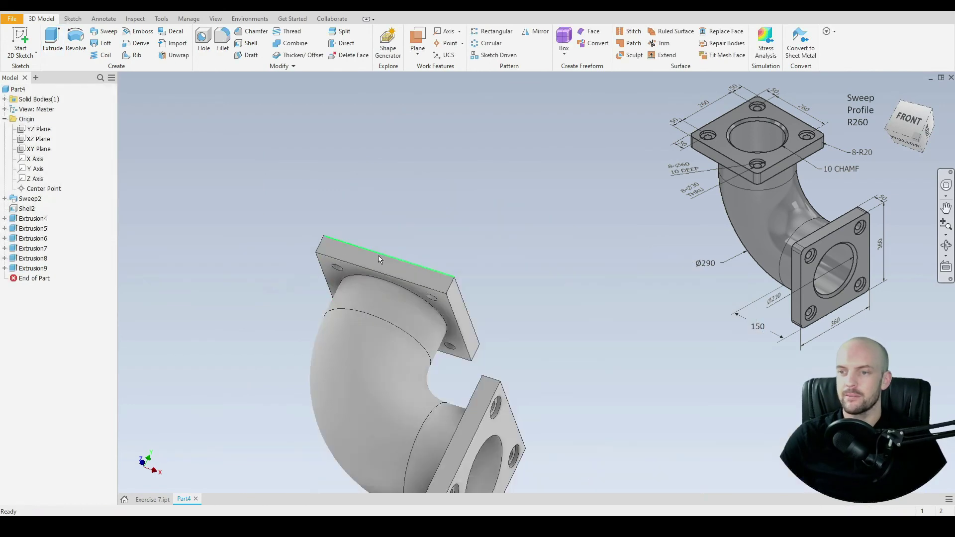
shift+middle_drag(378, 255, 417, 261)
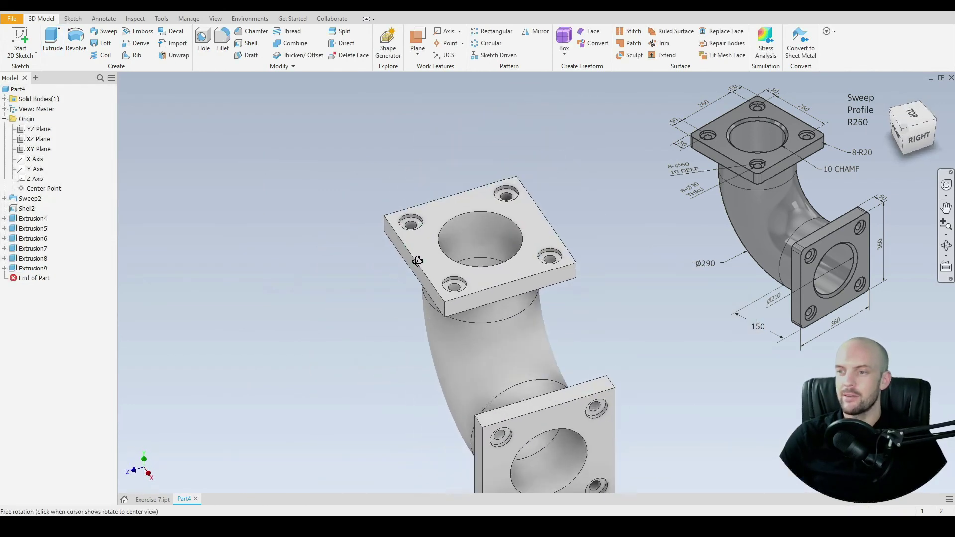
middle_drag(516, 351, 497, 282)
click(889, 95)
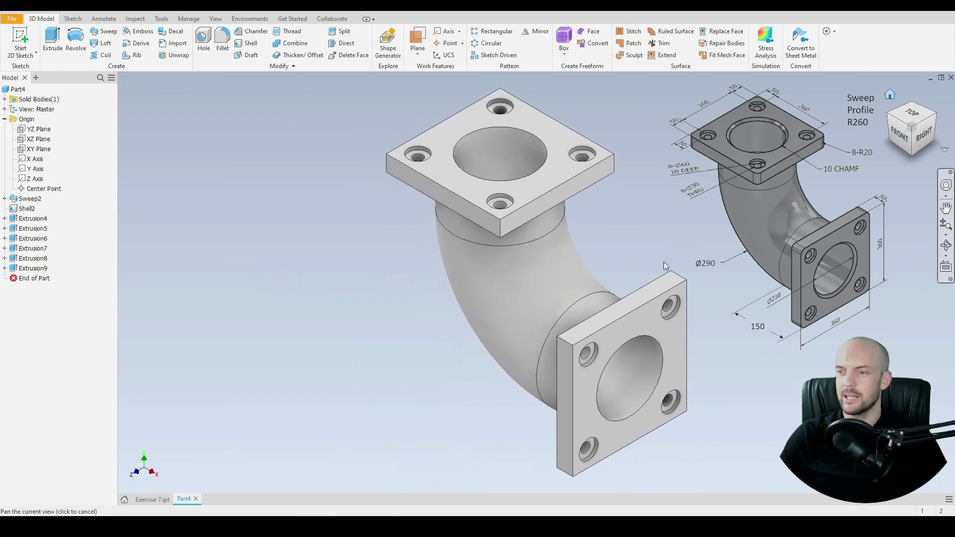
middle_drag(664, 261, 505, 262)
click(254, 32)
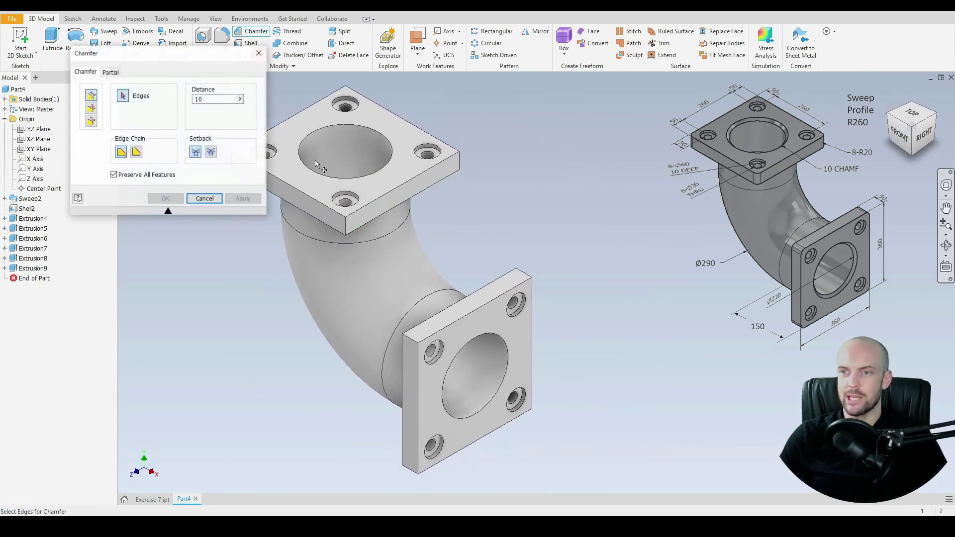
click(330, 132)
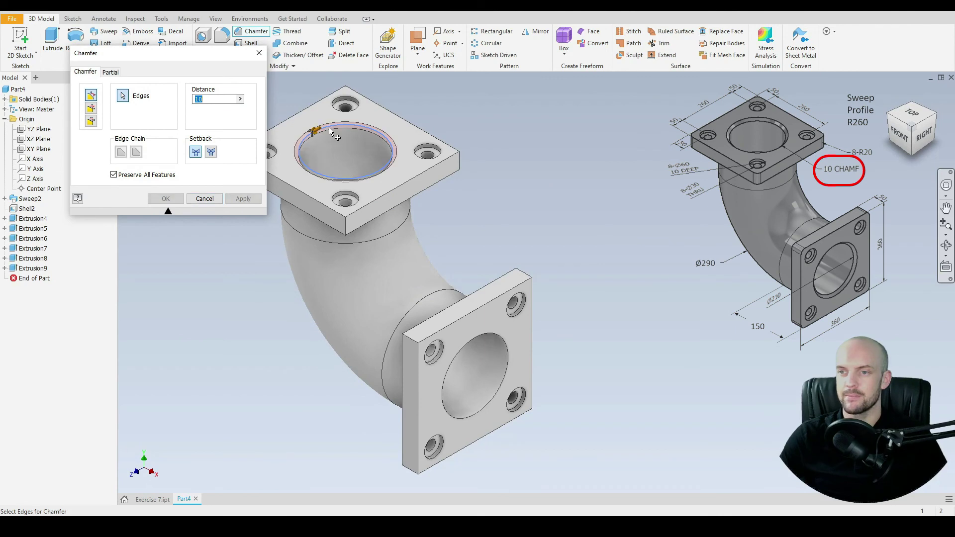
click(506, 347)
click(209, 100)
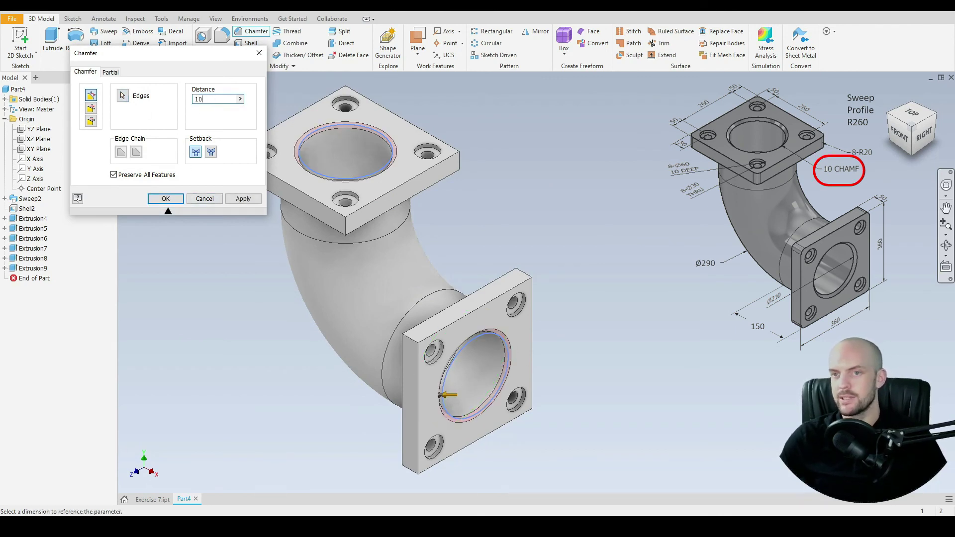
click(169, 200)
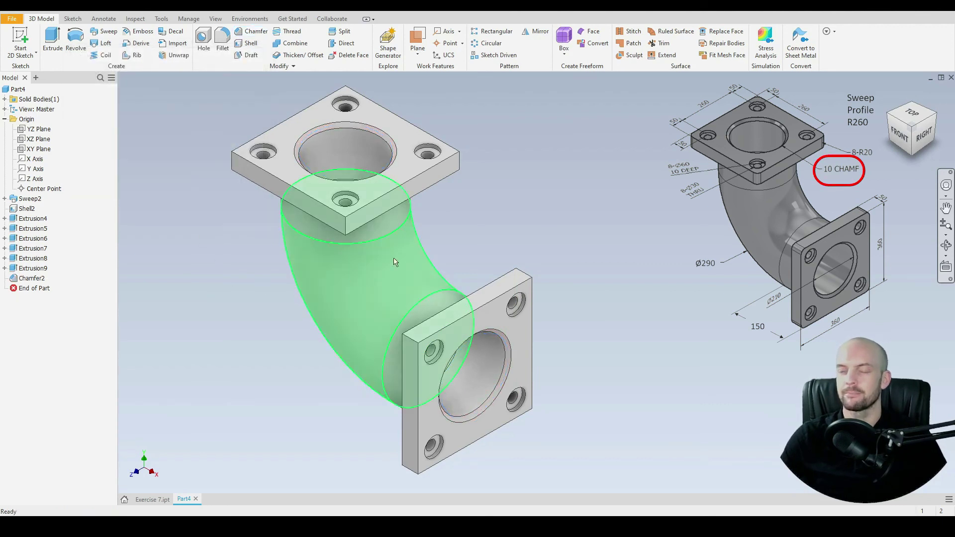
- Fillet all eight corner edges of the two square flanges with a constant radius of 20 mm
middle_drag(475, 221, 520, 234)
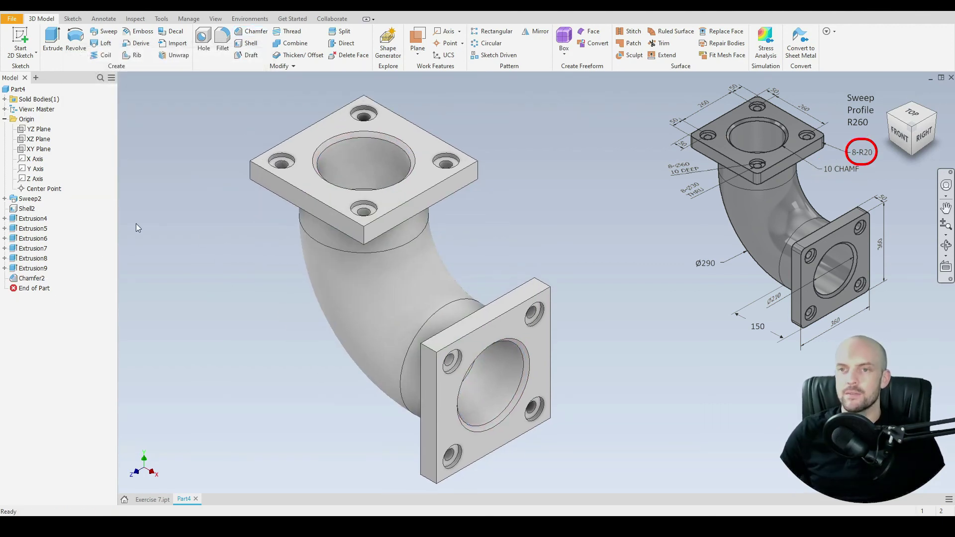
click(222, 48)
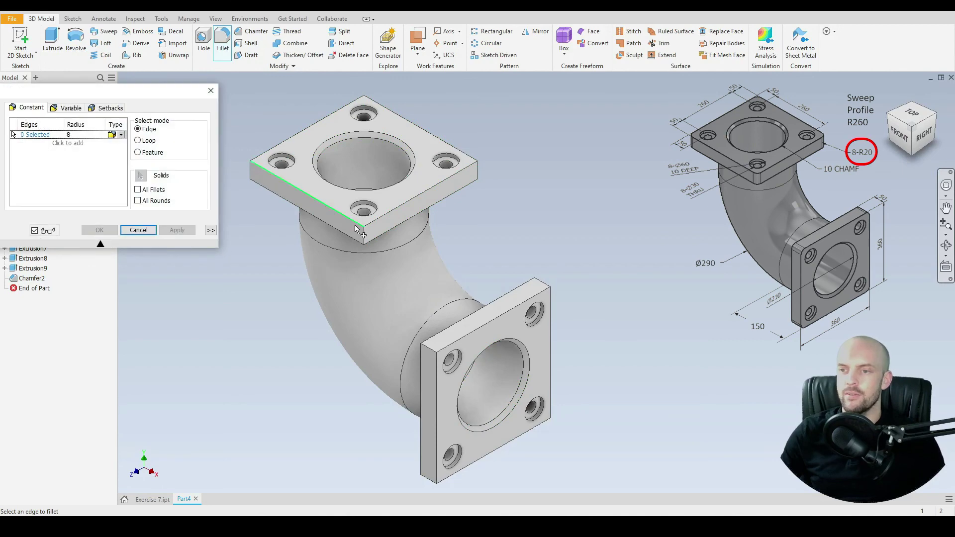
click(364, 237)
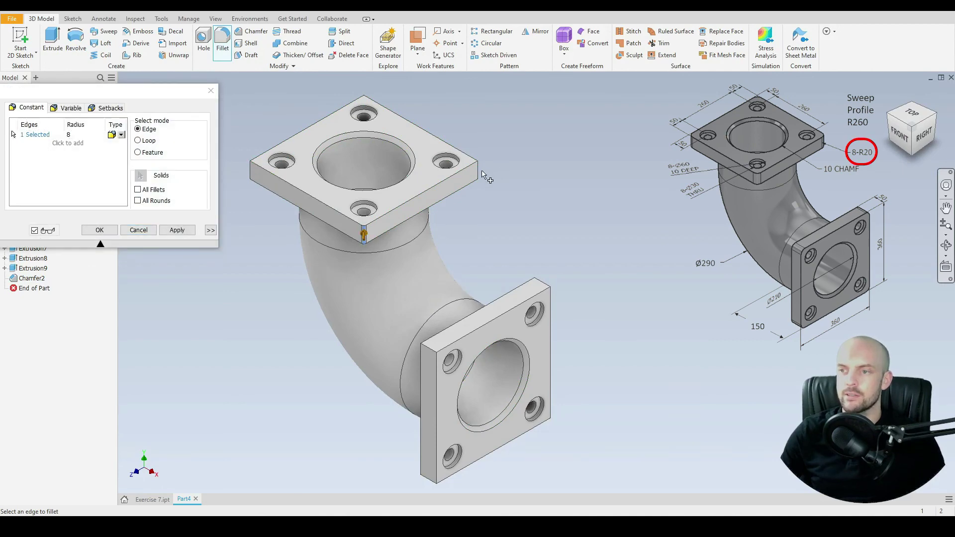
click(250, 171)
shift+middle_drag(322, 136, 350, 241)
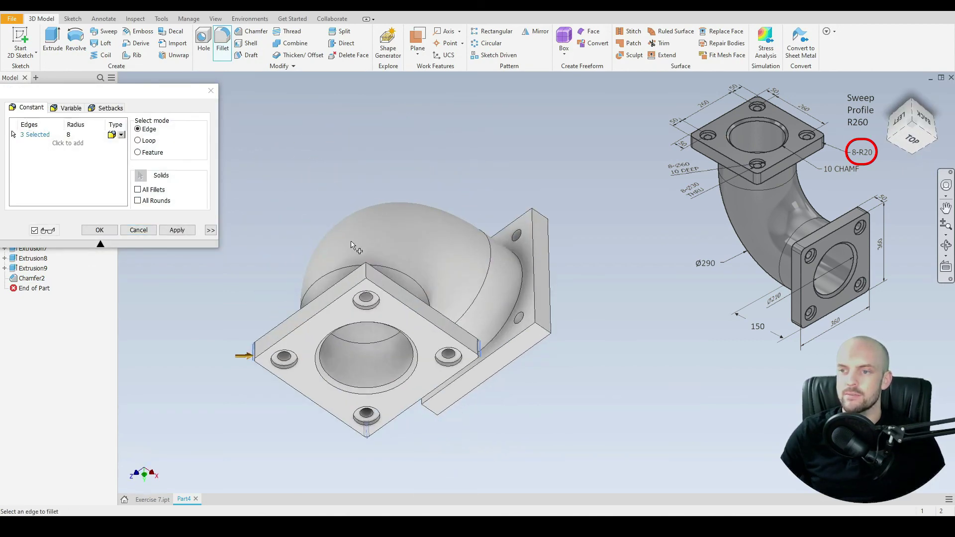
click(366, 273)
shift+middle_drag(370, 334, 431, 265)
click(443, 403)
mouse_move(485, 383)
shift+middle_down()
mouse_move(377, 318)
mouse_move(480, 395)
shift+middle_up()
click(369, 333)
click(498, 387)
key(F6)
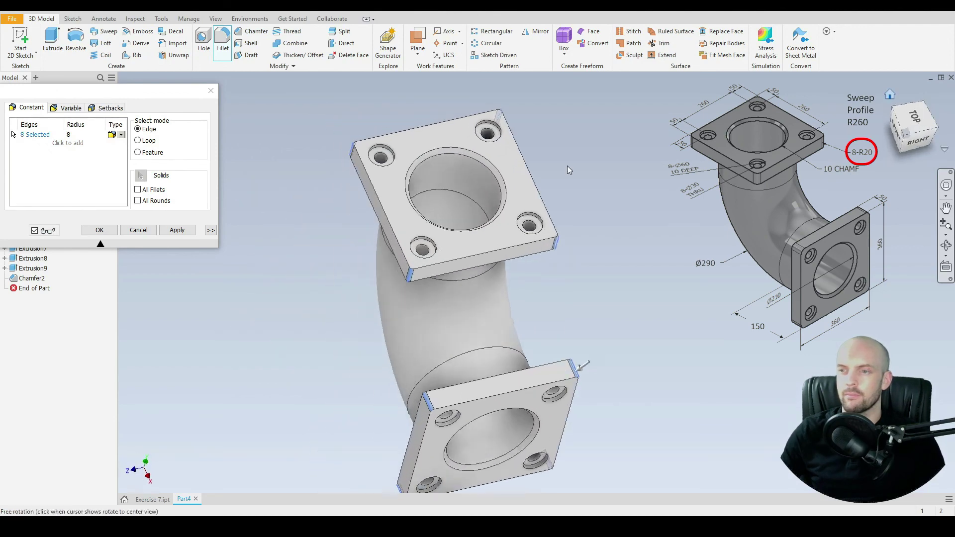
click(76, 135)
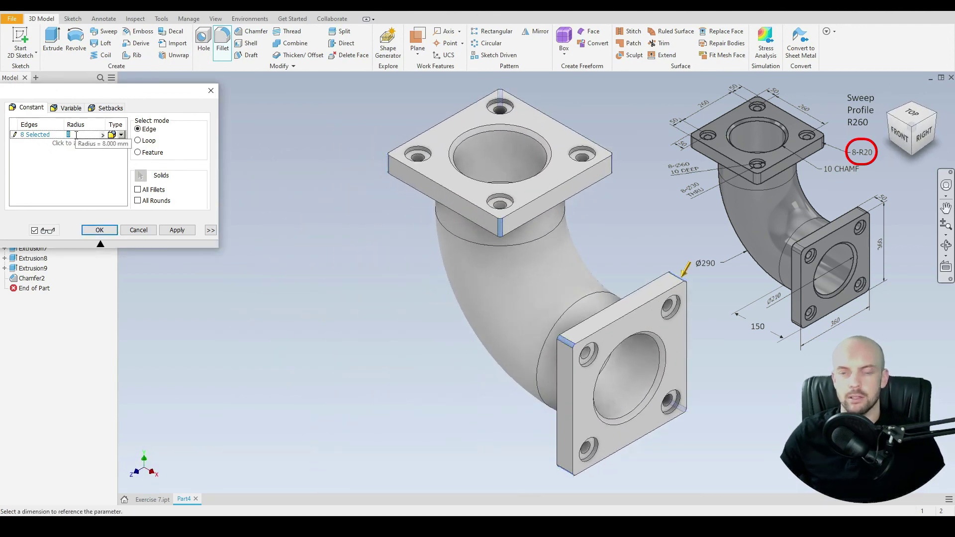
text(20)
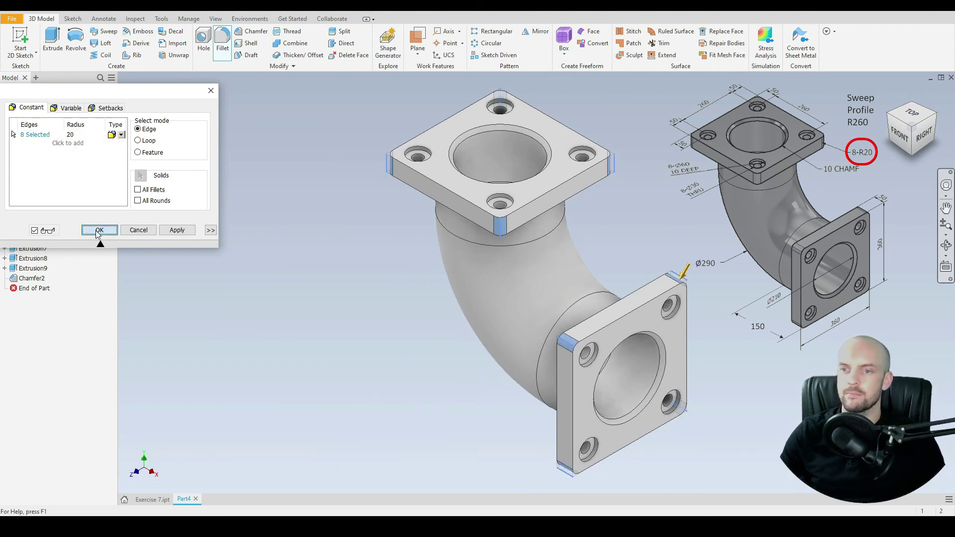
click(99, 230)
middle_drag(387, 279, 242, 288)
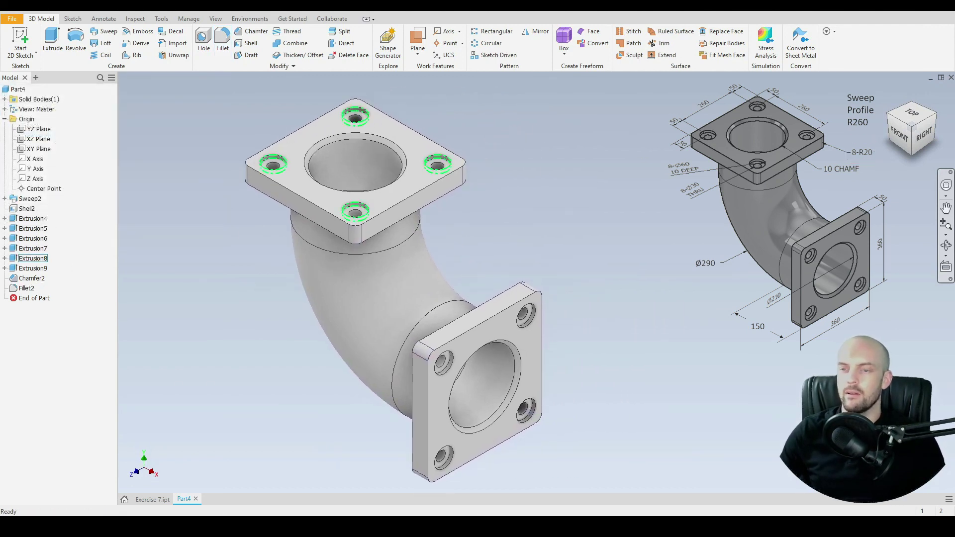